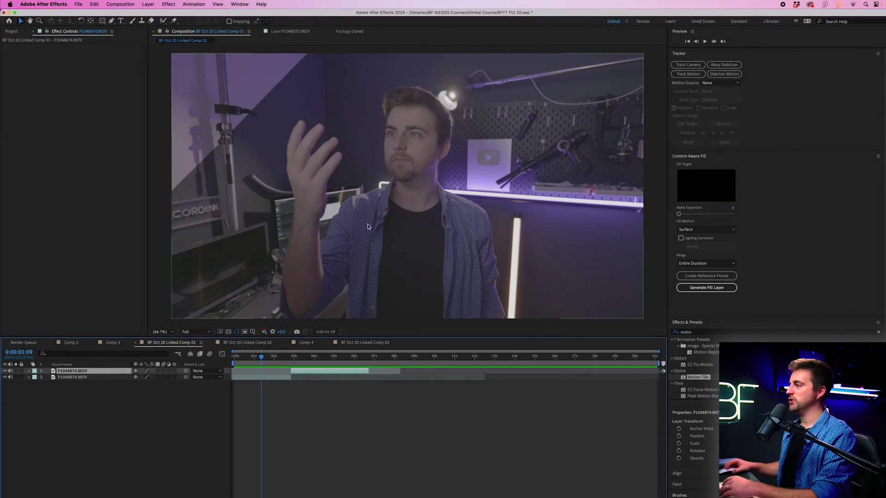
Step: Review the footage and select the lower presenter clip, layer 2, at the first frame
mouse_move(262, 361)
left_mouse_down()
mouse_move(247, 361)
mouse_move(333, 359)
mouse_move(253, 358)
left_mouse_up()
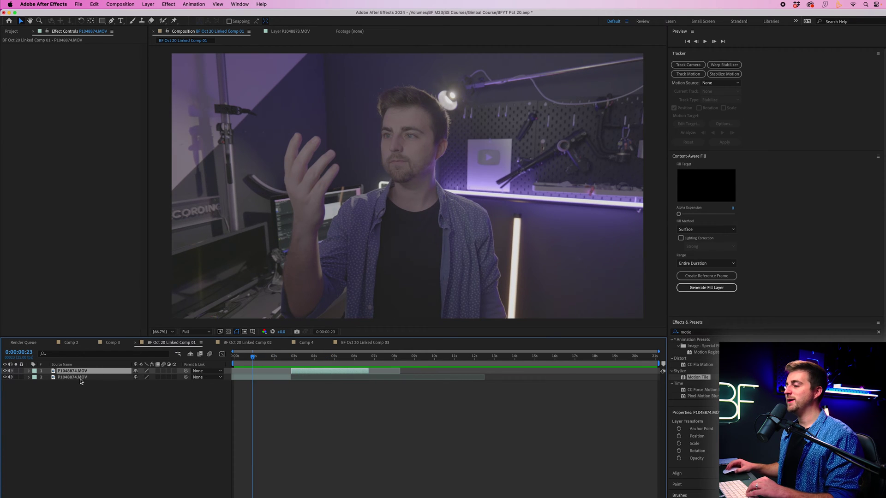
left_click(370, 177)
key("Home")
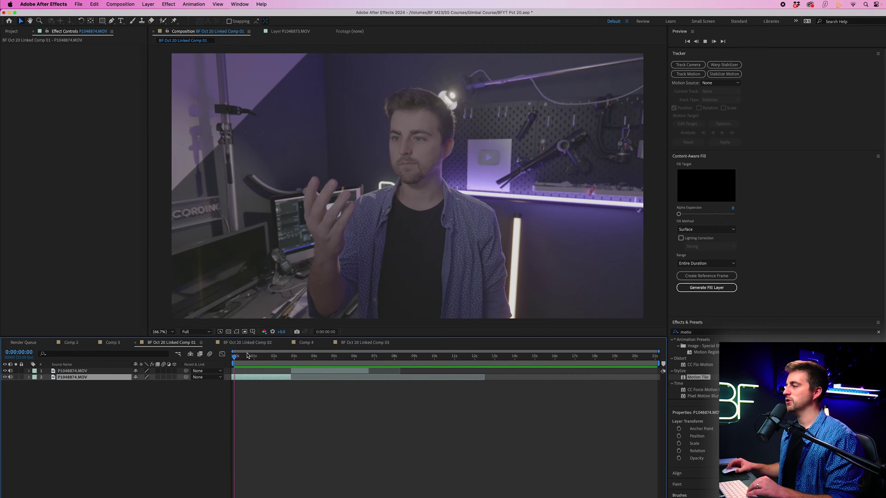
key("space")
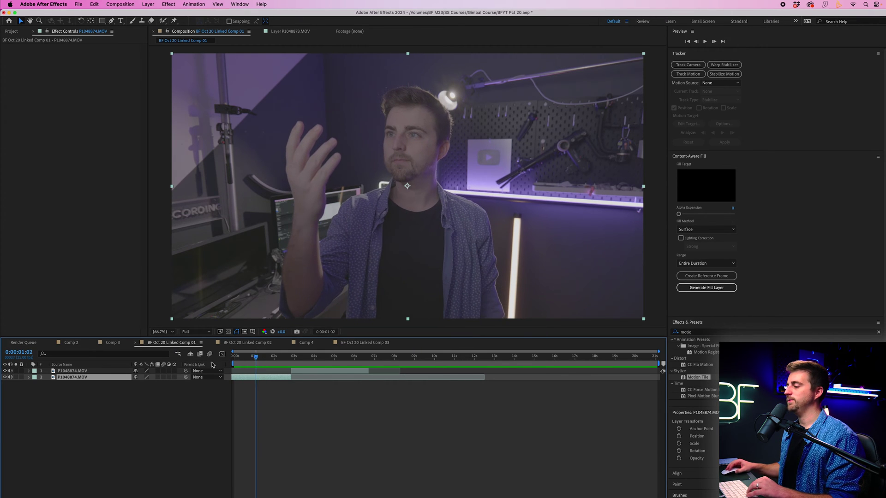
key("Home")
left_click(250, 371)
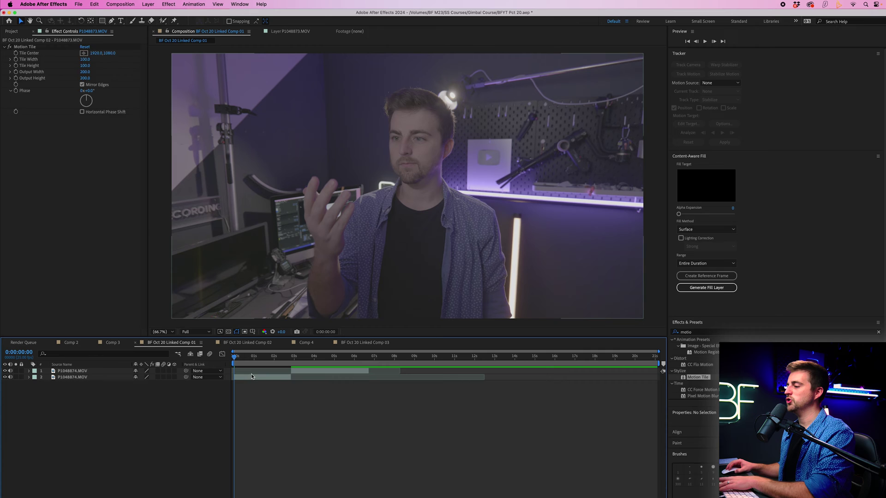
left_click(251, 377)
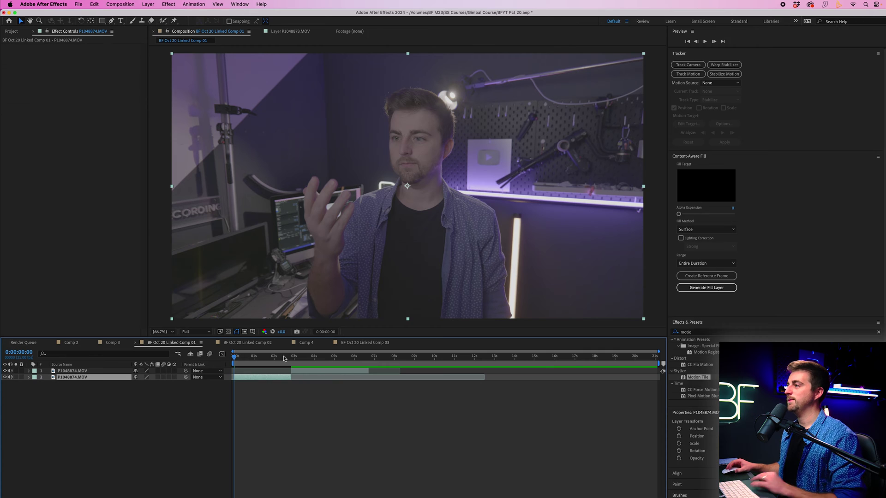
Step: Paint a Roto Brush stroke over the presenter in the fitted Layer panel view
left_click(163, 21)
double_click(407, 193)
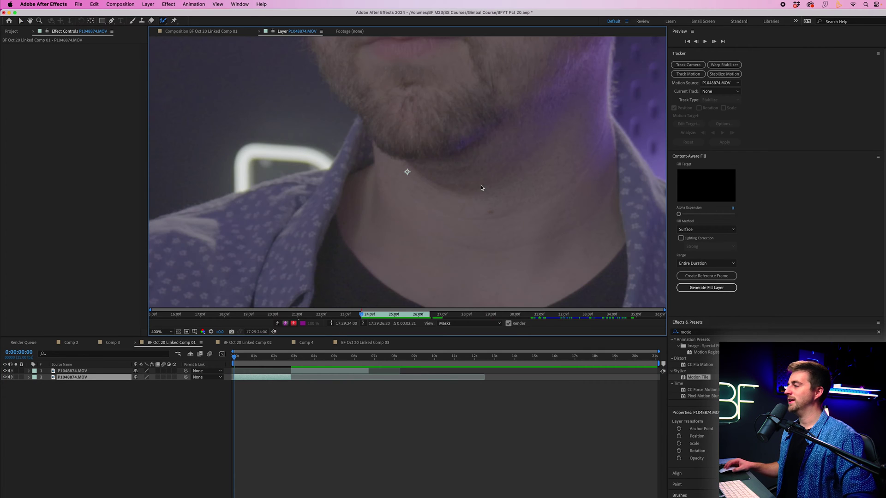
key("shift+/")
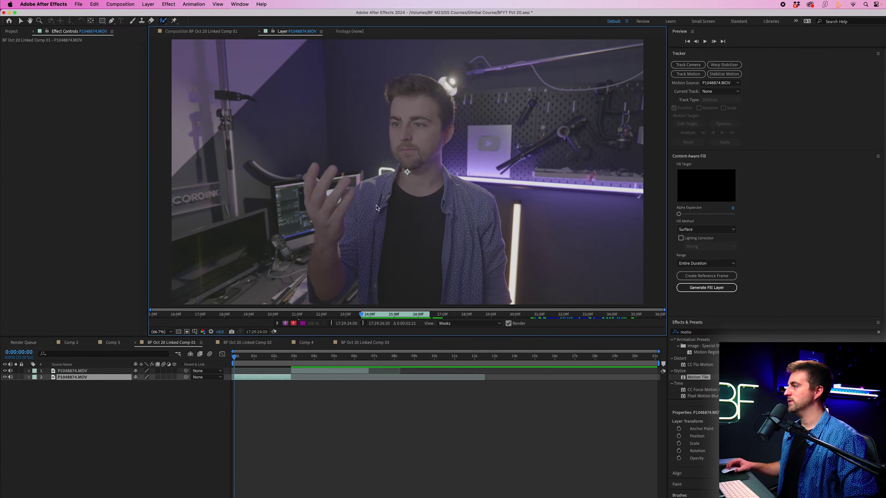
mouse_move(370, 271)
left_mouse_down()
mouse_move(339, 267)
mouse_move(313, 191)
mouse_move(340, 183)
mouse_move(355, 197)
mouse_move(417, 171)
mouse_move(397, 141)
mouse_move(396, 104)
mouse_move(443, 99)
mouse_move(434, 171)
mouse_move(487, 217)
mouse_move(390, 289)
mouse_move(423, 203)
left_mouse_up()
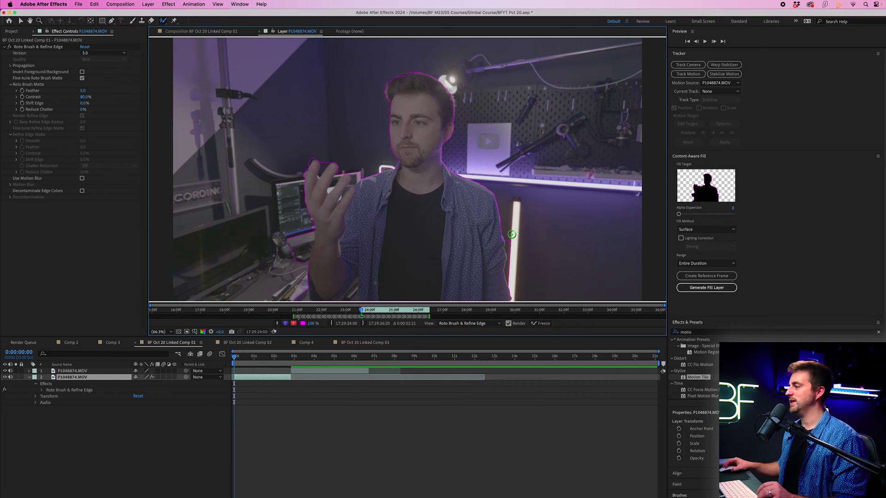
Step: Subtract the light bar, the background past the fingertip and the light beside the collar from the matte
left_click_drag(512, 250, 513, 291)
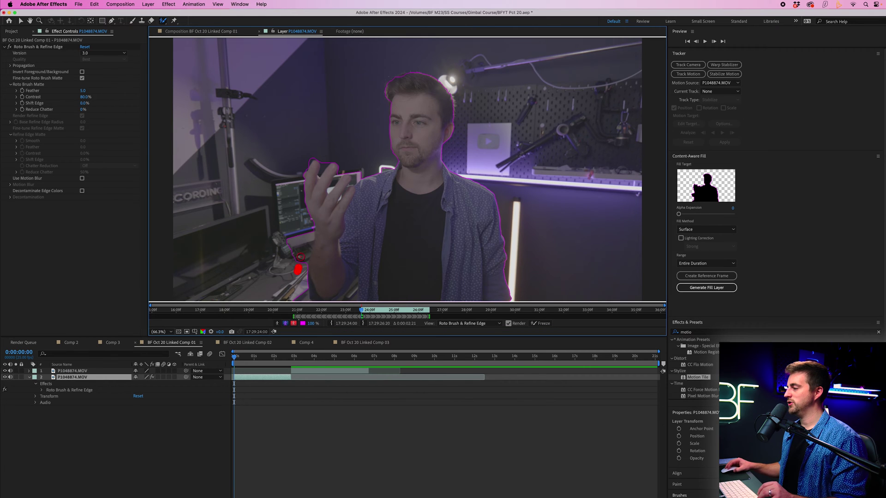
left_click_drag(300, 257, 306, 233)
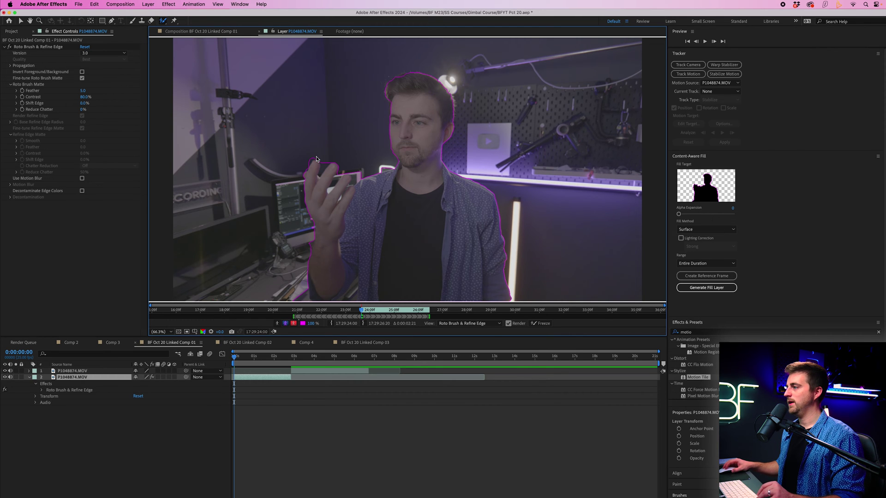
left_click_drag(305, 164, 303, 165)
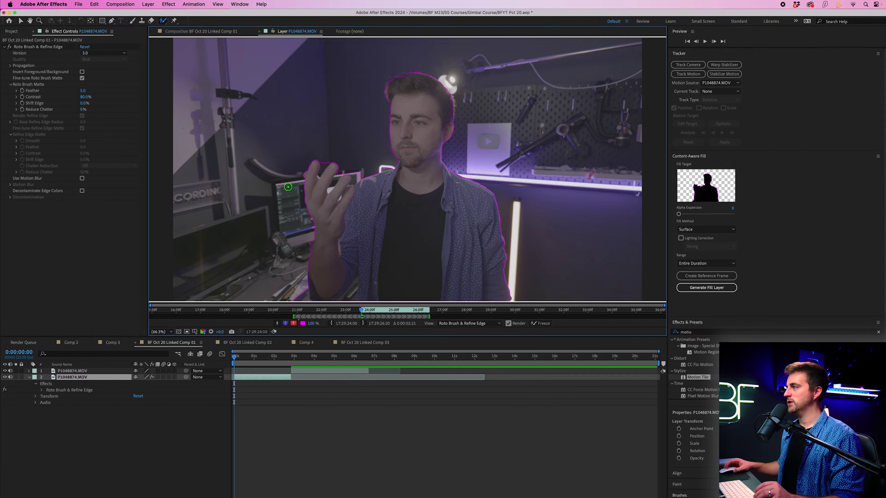
scroll(303, 173, "up", 5)
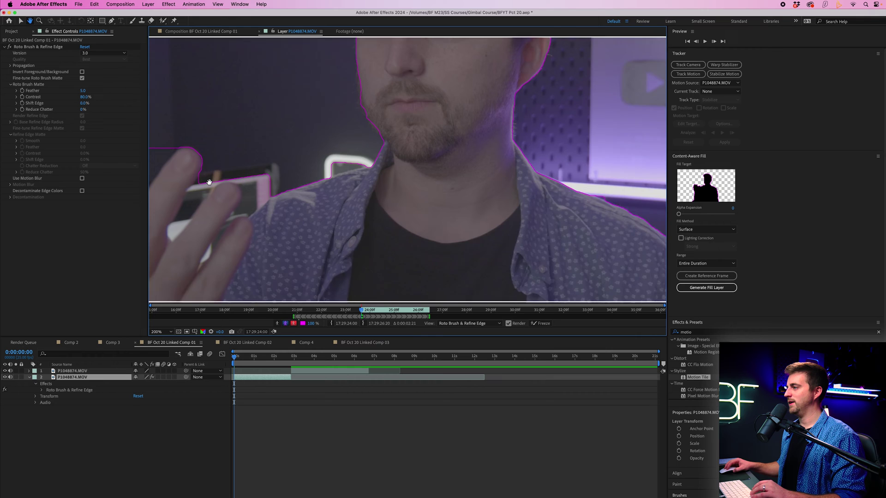
mouse_move(408, 155)
left_mouse_down()
mouse_move(351, 155)
mouse_move(385, 169)
mouse_move(498, 158)
left_mouse_up()
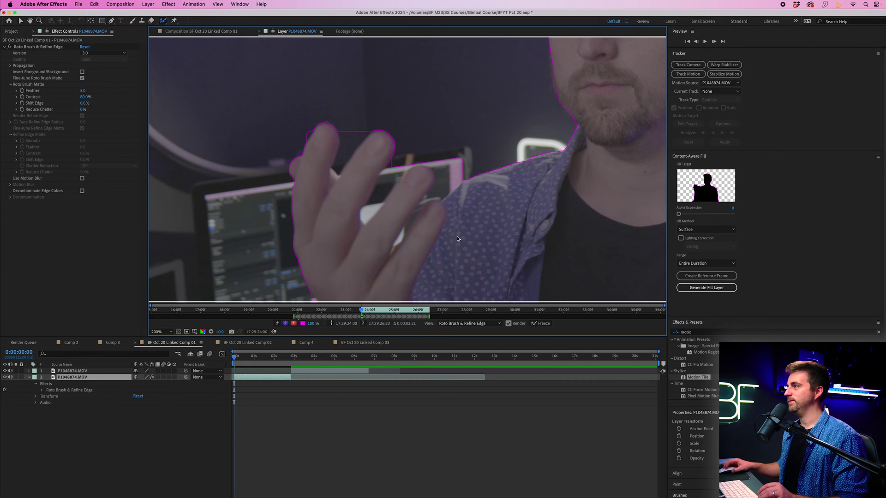
Step: Shrink the Roto Brush diameter to 18 px and subtract the background between the fingers
left_click(232, 4)
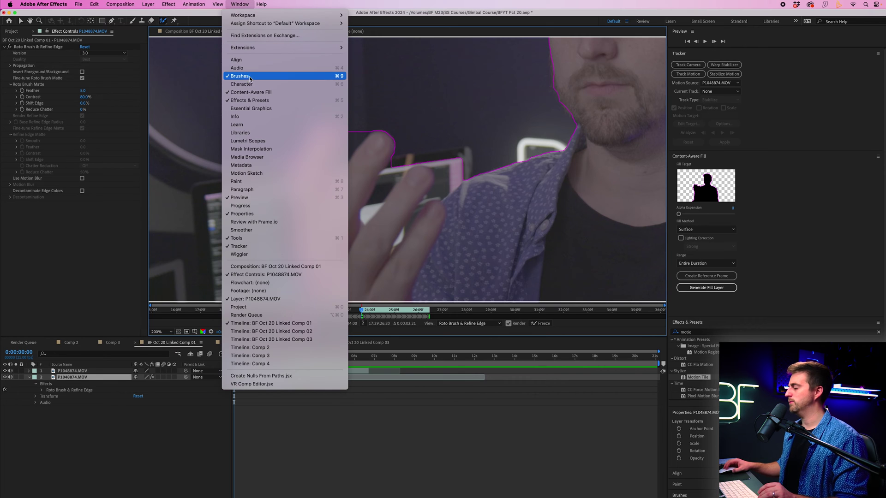
left_click(725, 246)
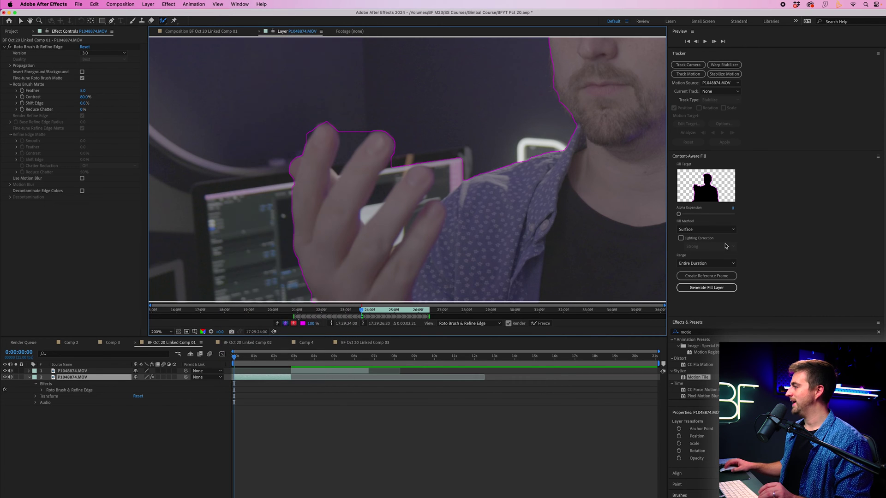
left_click(679, 495)
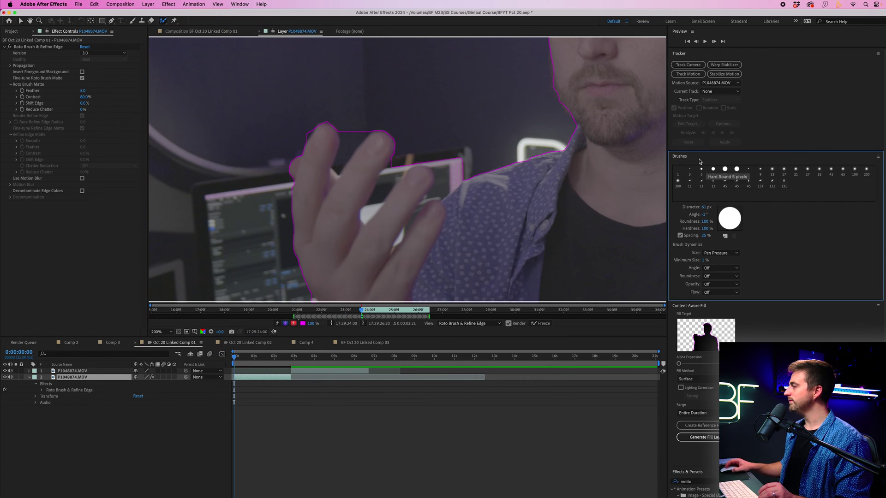
left_click_drag(704, 208, 694, 209)
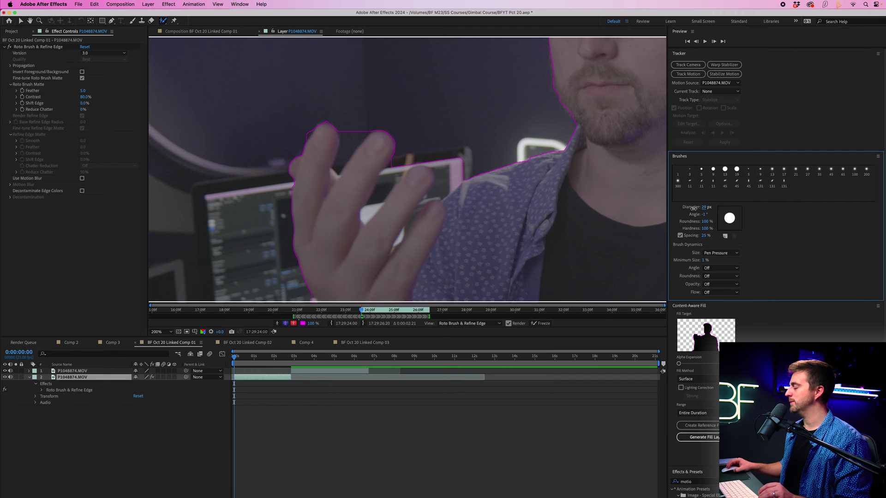
left_click(352, 132, "alt")
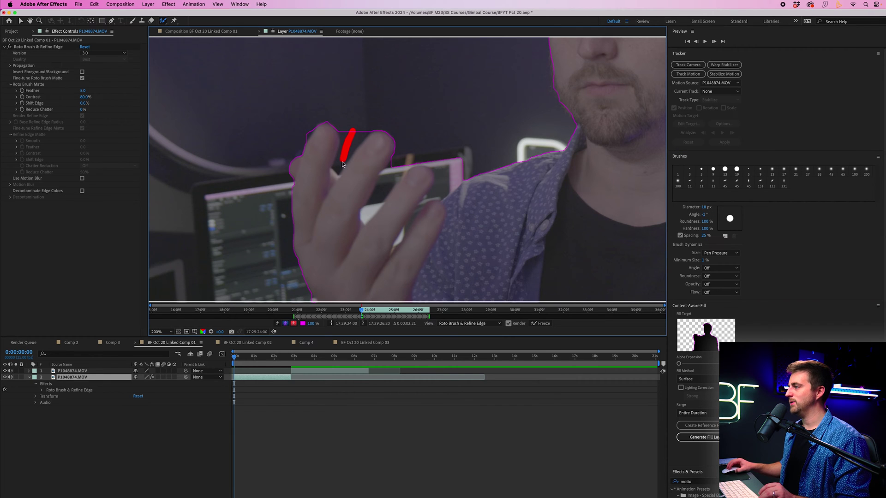
mouse_move(371, 125)
left_mouse_down()
mouse_move(398, 139)
mouse_move(382, 198)
mouse_move(417, 156)
mouse_move(442, 160)
mouse_move(433, 194)
left_mouse_up()
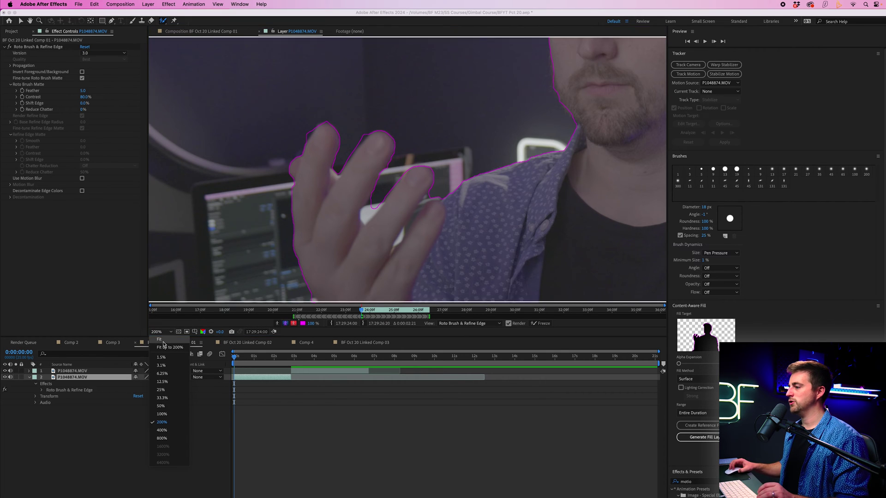
Step: Propagate the presenter matte through the following frames and check it with the alpha overlay
key("shift+slash")
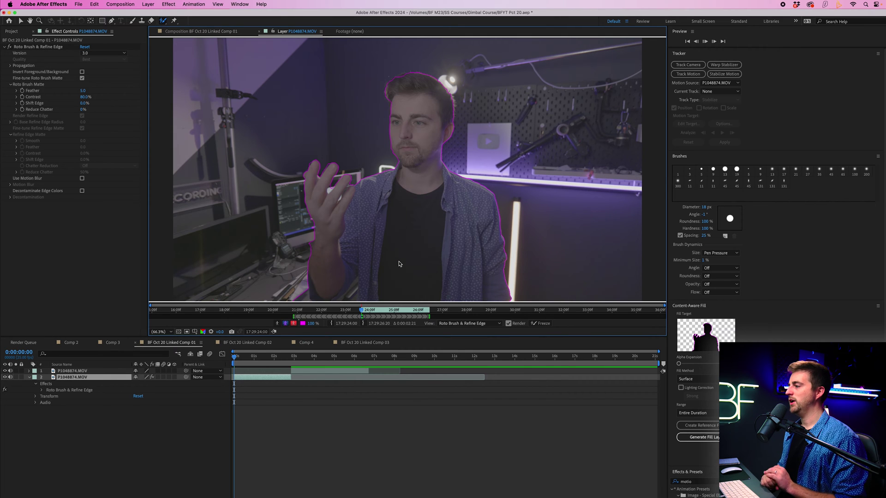
key("Page_Down")
key("Page_Down")
key("Page_Down")
key("Page_Down")
key("Page_Down")
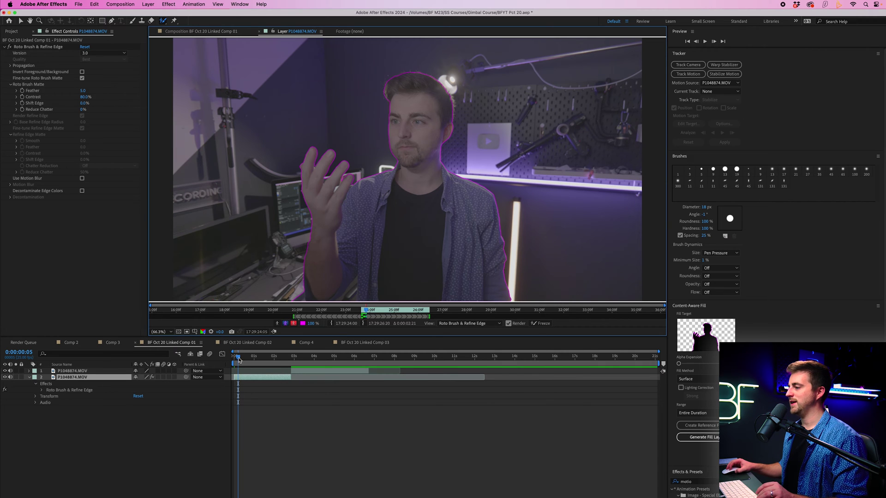
left_click_drag(239, 360, 233, 360)
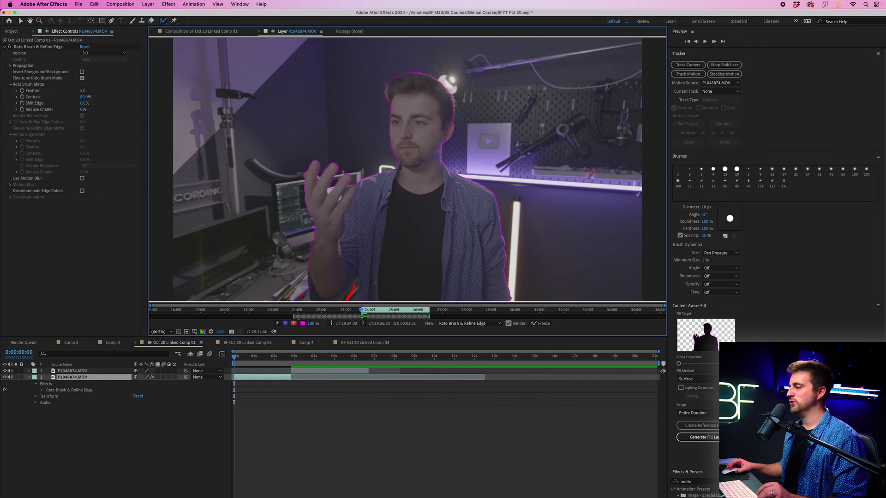
left_click(309, 295)
left_click(514, 274)
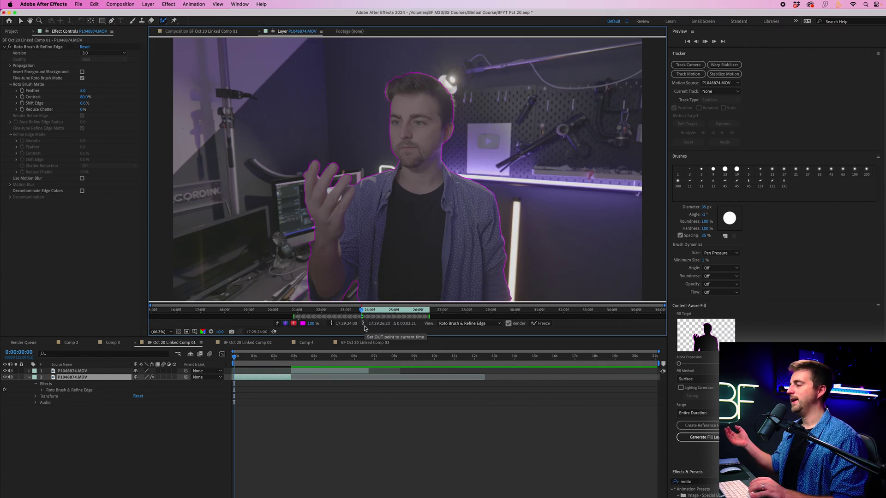
key("space")
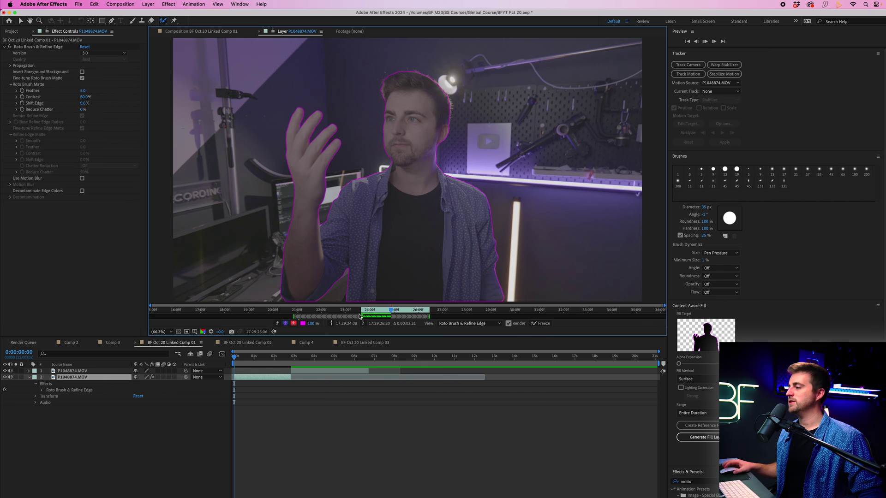
left_click(294, 324)
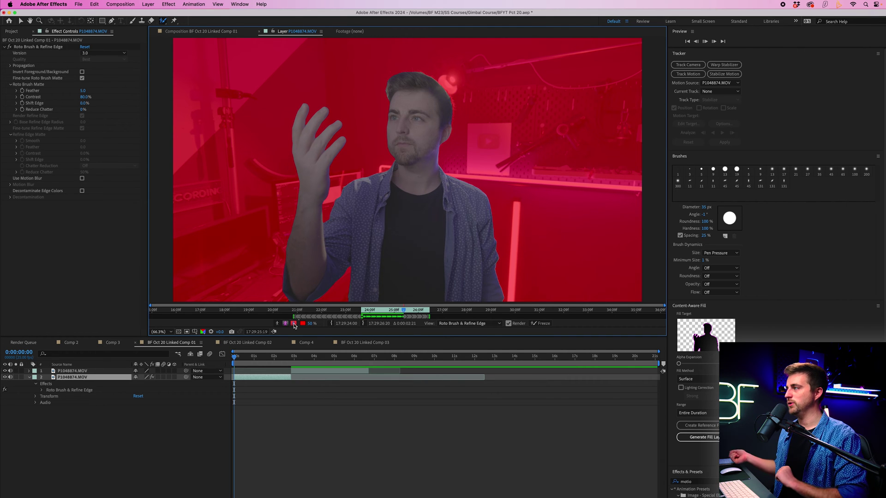
key("space")
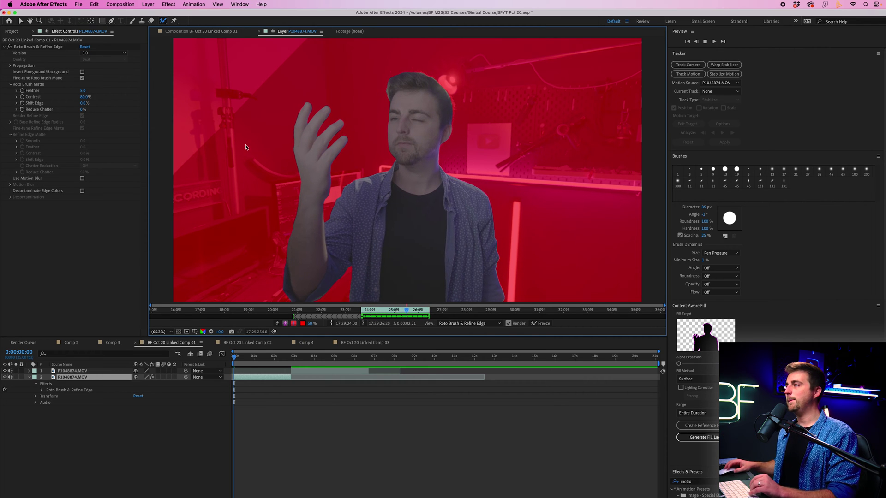
Step: Move the roto-brushed subject layer to the top and start the background footage at 0s
left_click(206, 31)
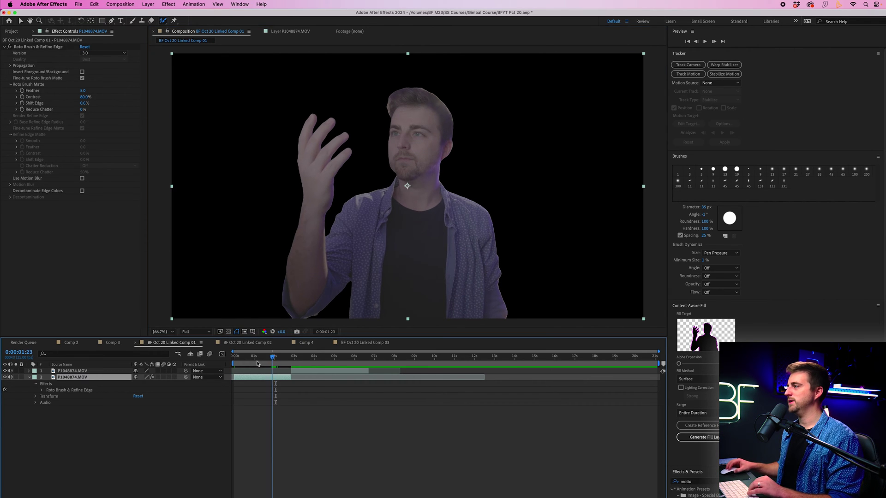
key("Home")
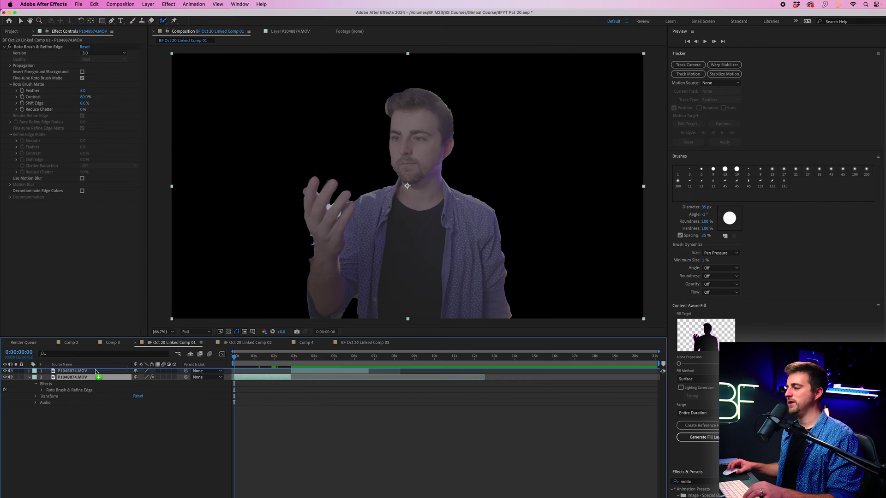
key("super+shift+bracketright")
left_click_drag(309, 404, 254, 407)
key("space")
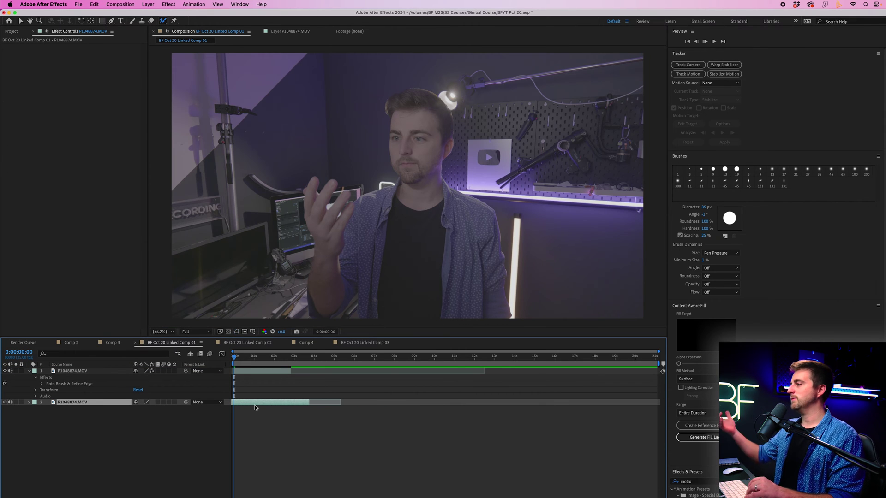
left_click(252, 371)
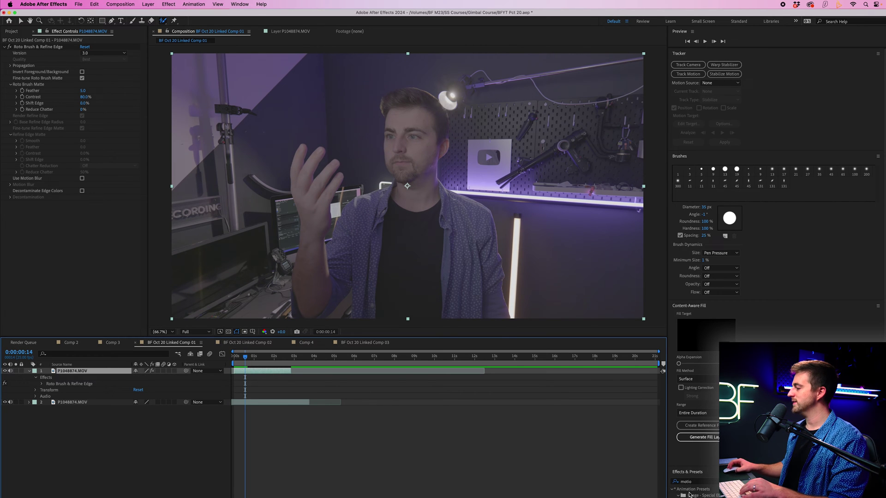
Step: Apply CC Pixel Polly to the subject layer and preview the shatter
left_click_drag(692, 472, 706, 154)
left_click(711, 167)
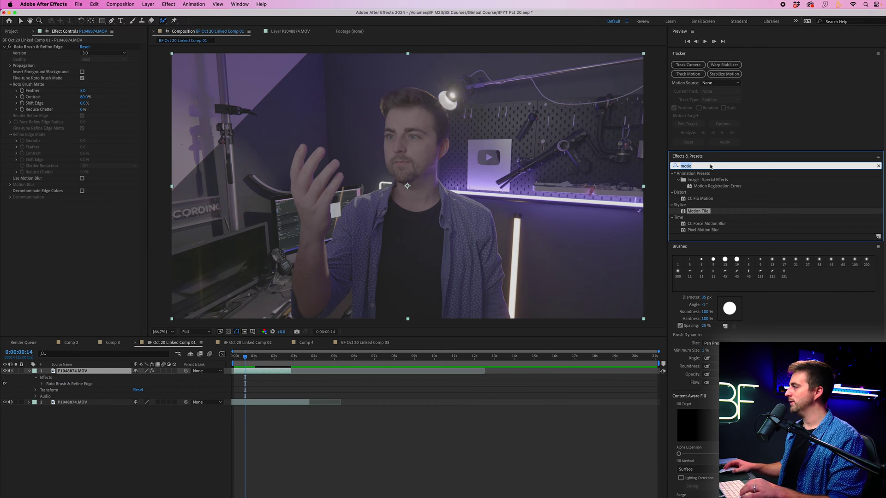
type("cc pix")
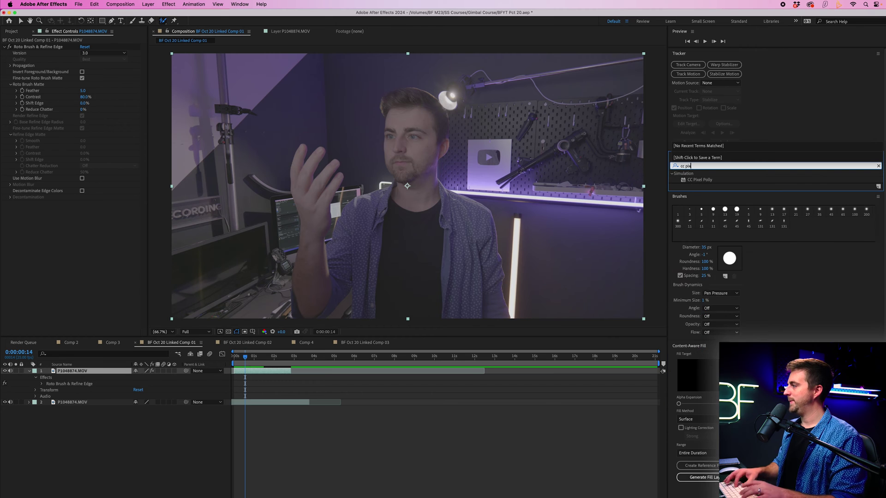
type("el")
left_click_drag(702, 180, 267, 375)
key("space")
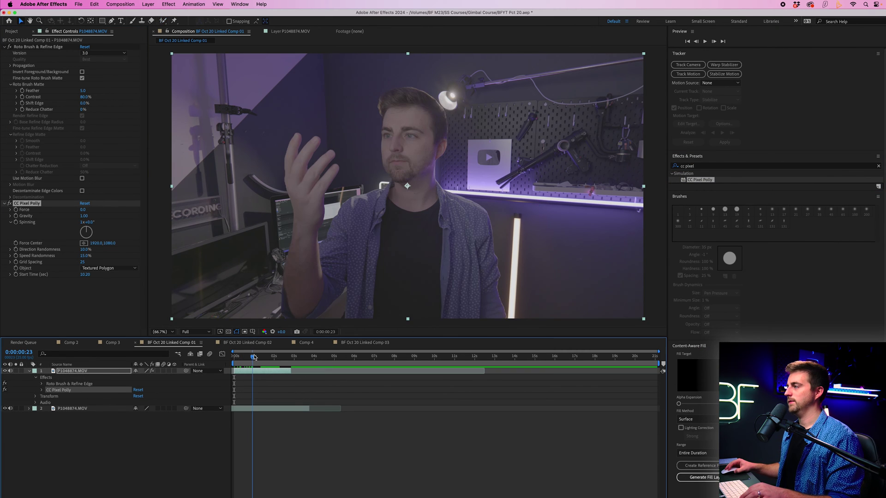
key("Home")
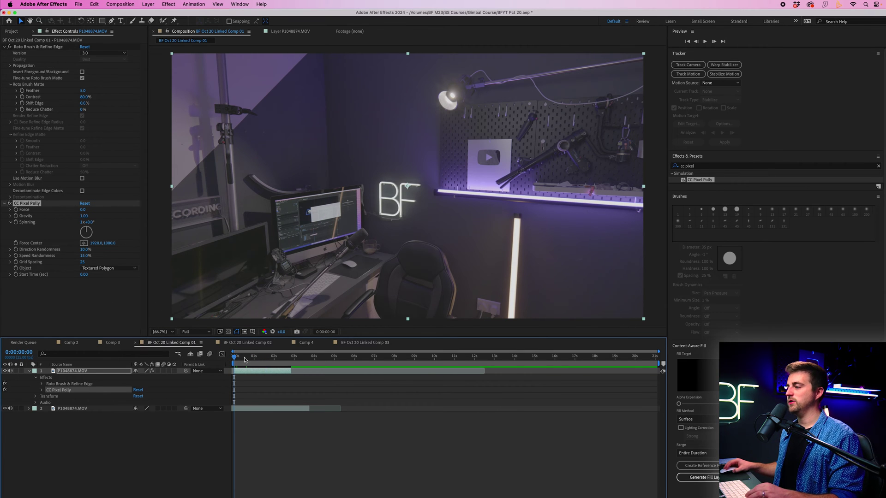
Step: Set CC Pixel Polly Start Time to 2.1, then adjust it while previewing the break-up
left_click_drag(245, 360, 254, 360)
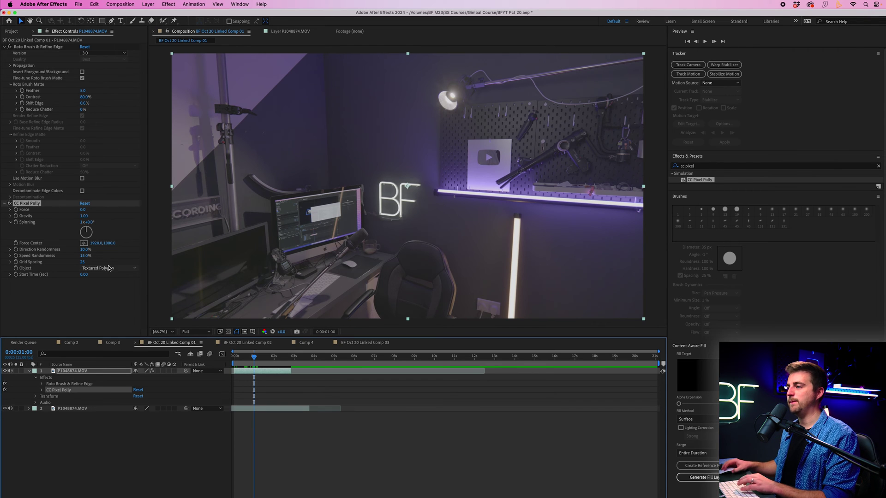
left_click(90, 275)
type("2.1")
key("Return")
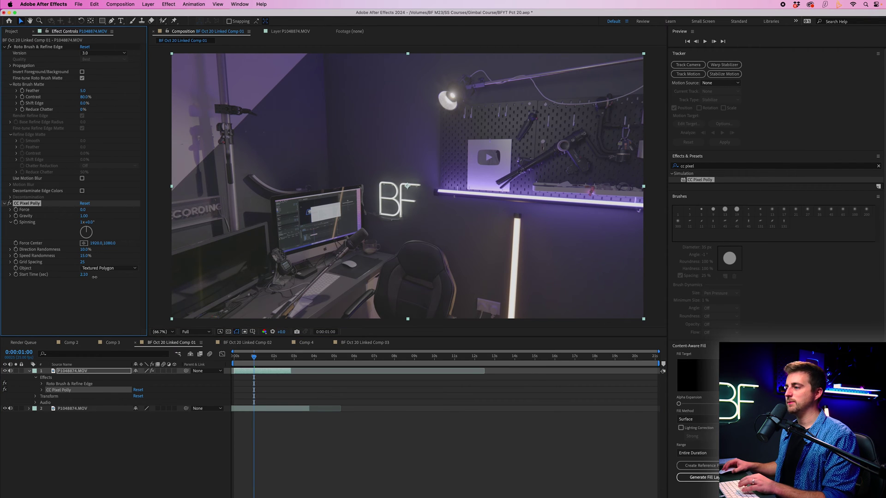
left_click_drag(98, 277, 124, 280)
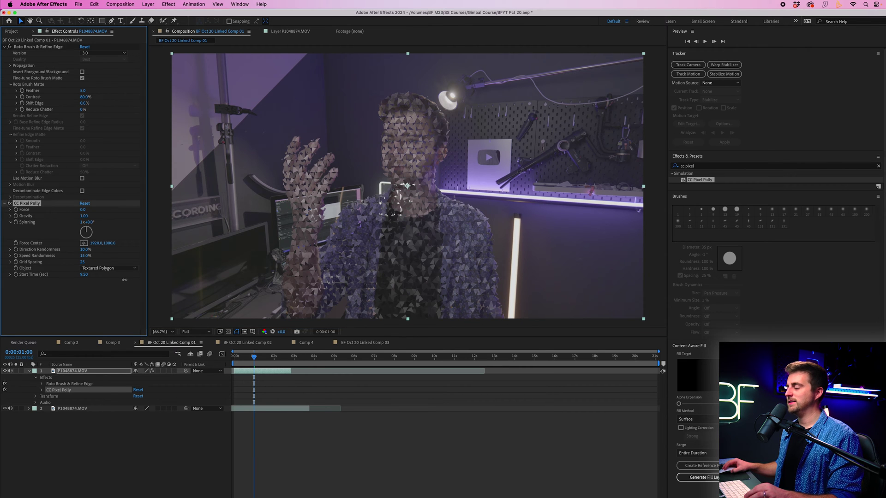
left_click(252, 357)
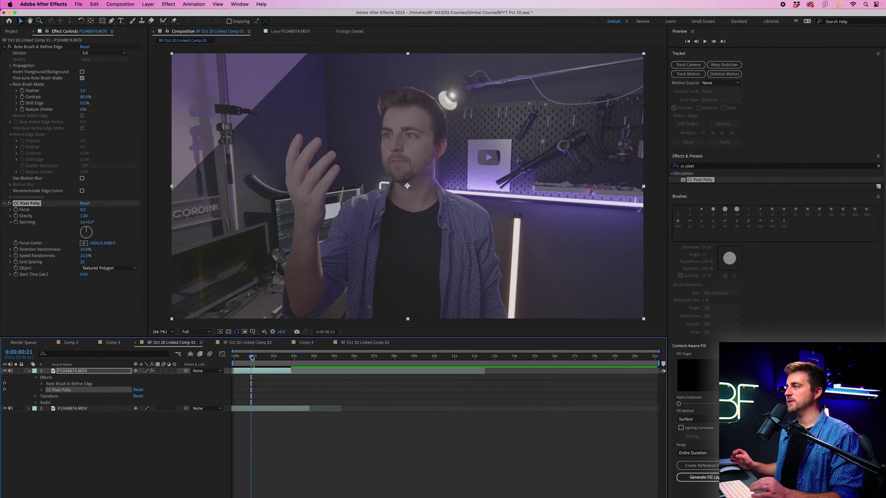
left_click_drag(251, 358, 245, 358)
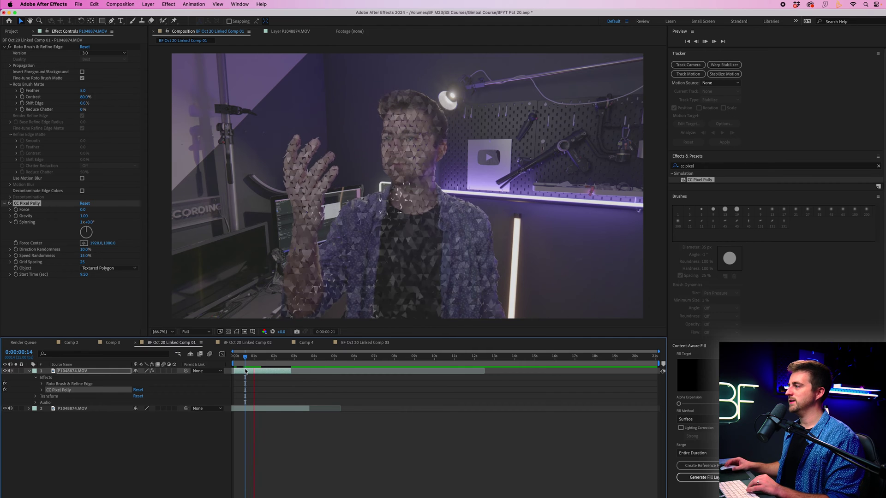
key("space")
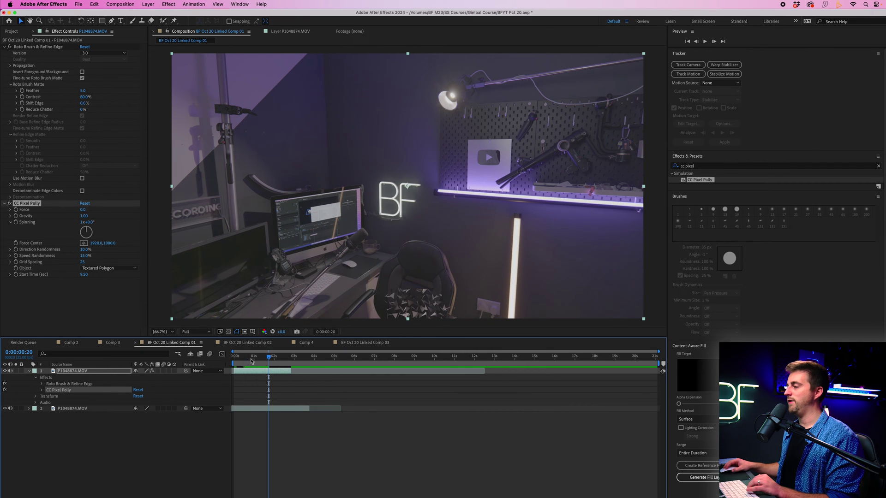
left_click_drag(252, 361, 253, 361)
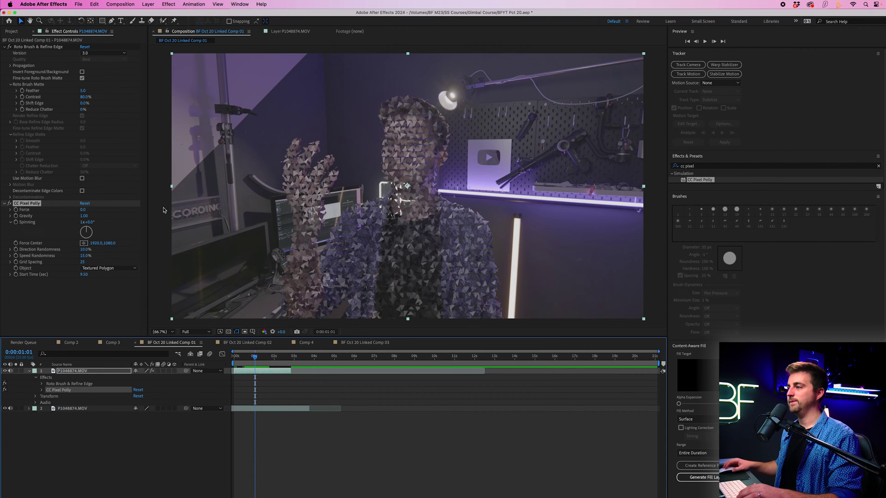
Step: Raise Force to 48, then settle on Force 21 with Gravity at -0.09
left_click_drag(84, 209, 101, 210)
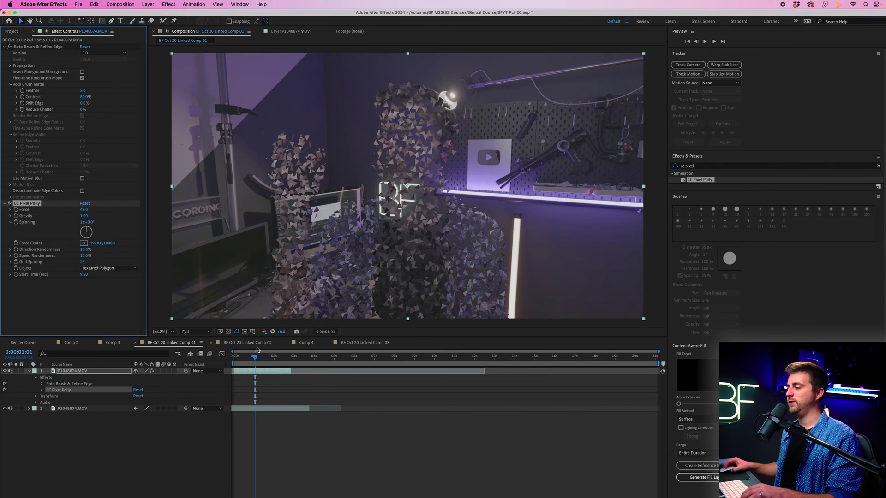
left_click(247, 358)
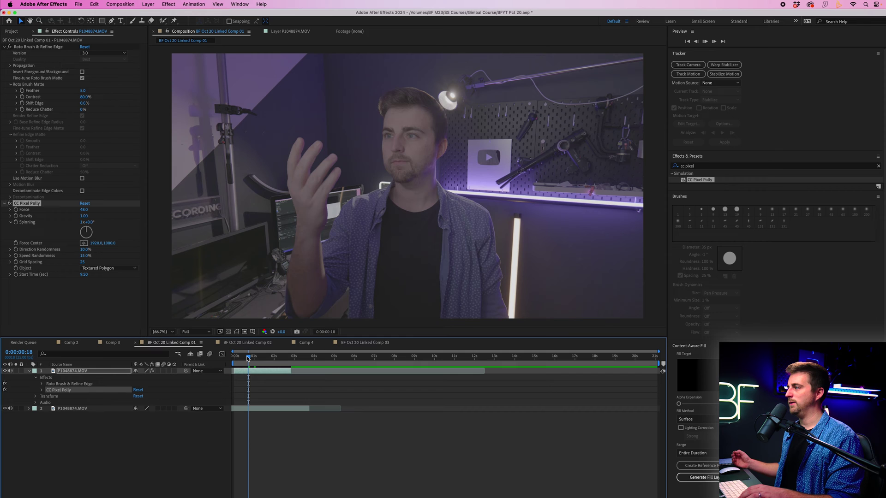
key("space")
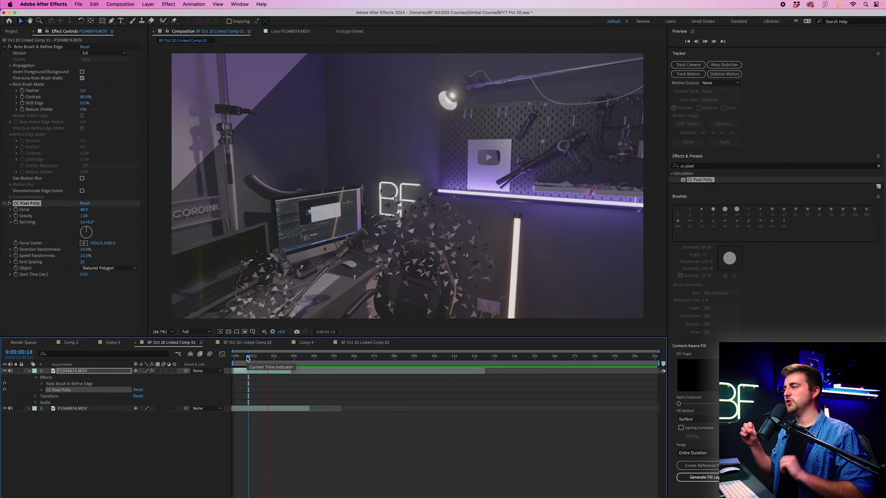
left_click(247, 357)
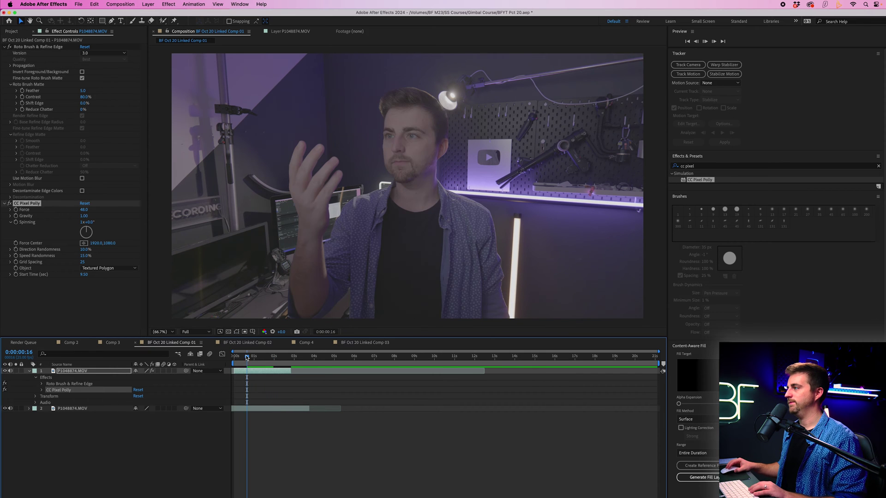
key("space")
key("space")
mouse_move(87, 210)
left_mouse_down()
mouse_move(73, 210)
mouse_move(83, 216)
left_mouse_up()
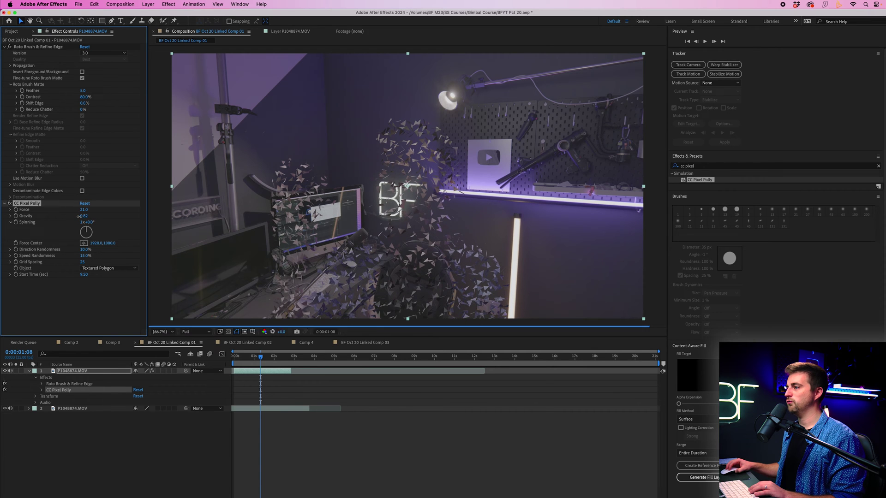
mouse_move(79, 216)
left_mouse_down()
mouse_move(92, 220)
mouse_move(77, 219)
left_mouse_up()
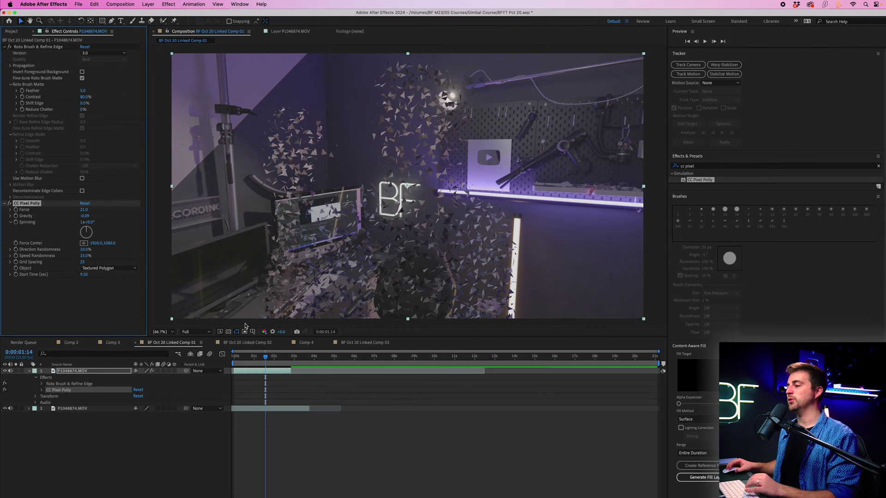
left_click_drag(269, 357, 256, 357)
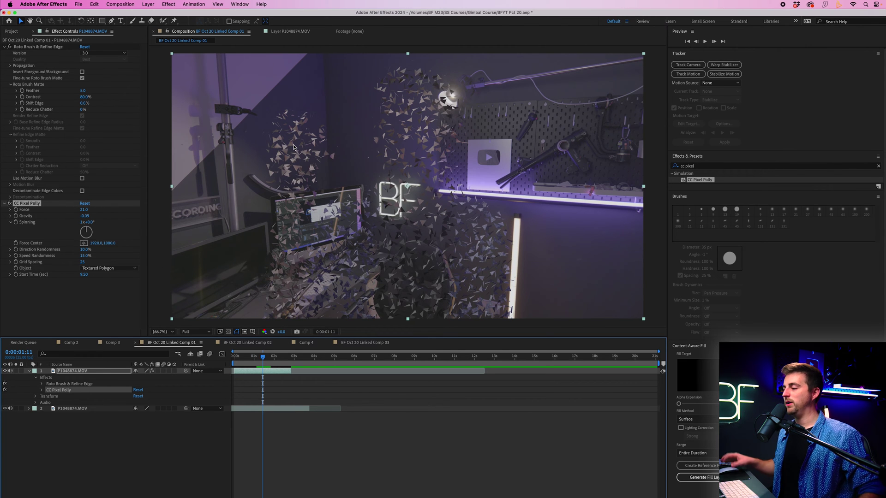
Step: Set Object to Textured Square and lower Grid Spacing, then preview the finer dispersal
left_click(113, 269)
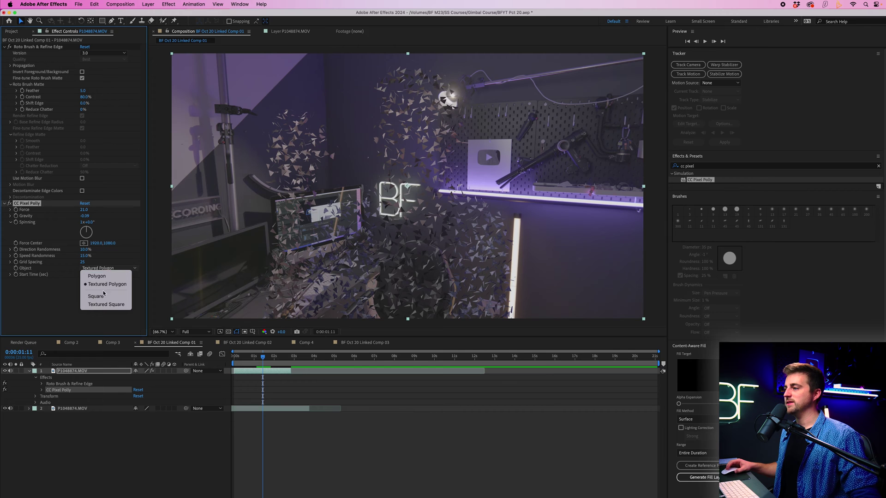
left_click(103, 305)
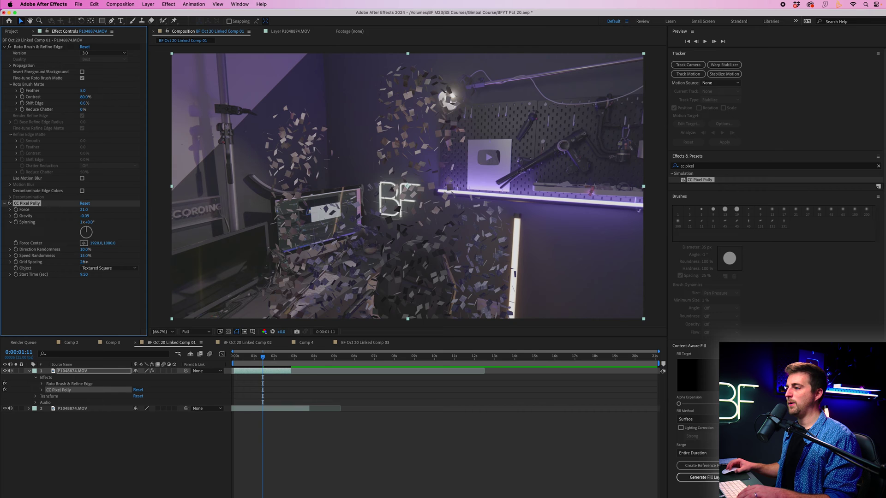
left_click_drag(84, 262, 82, 261)
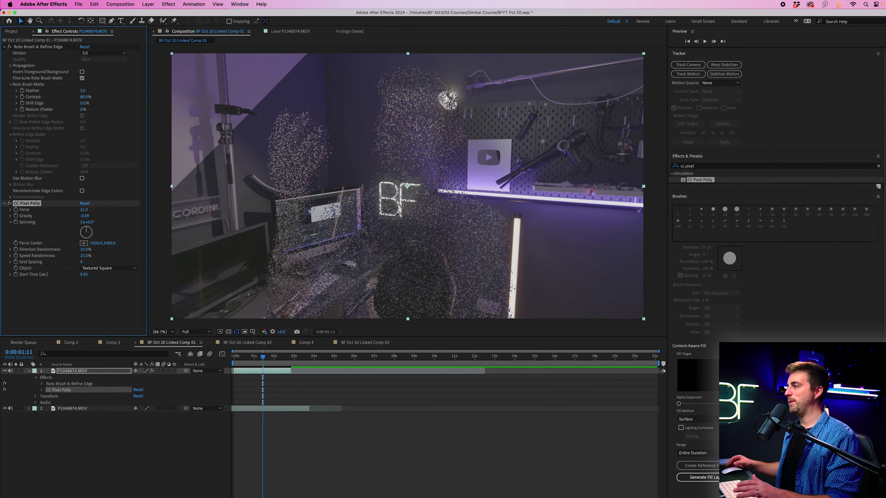
left_click_drag(262, 364, 254, 363)
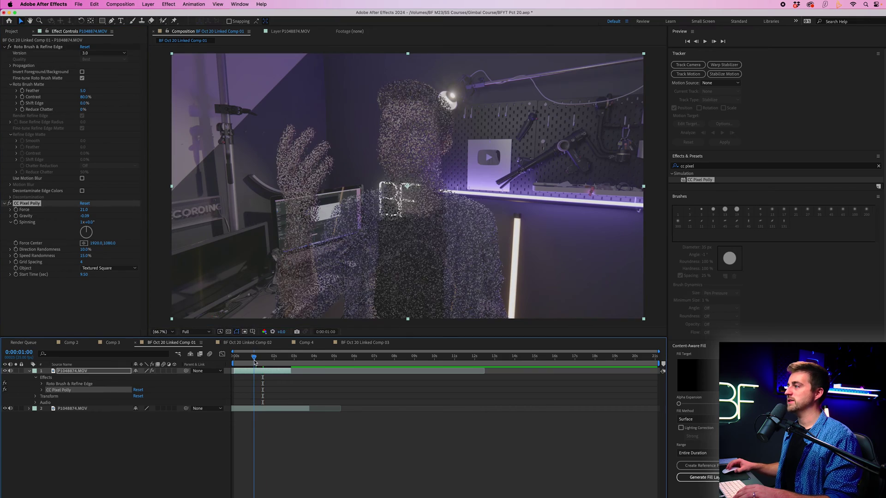
key("space")
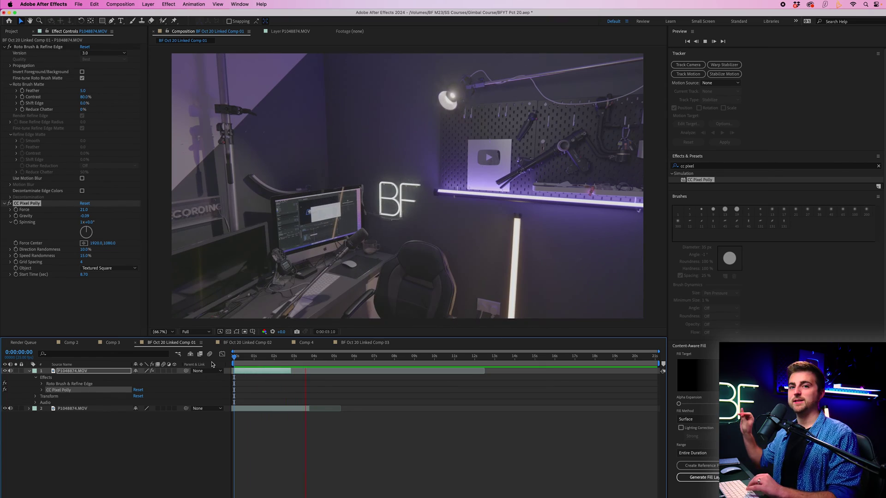
Step: Check the mid-dispersal frames and add the FootageCrate Aerial Dust Burst 19 matte clip as the top layer
key("space")
left_click_drag(287, 359, 267, 359)
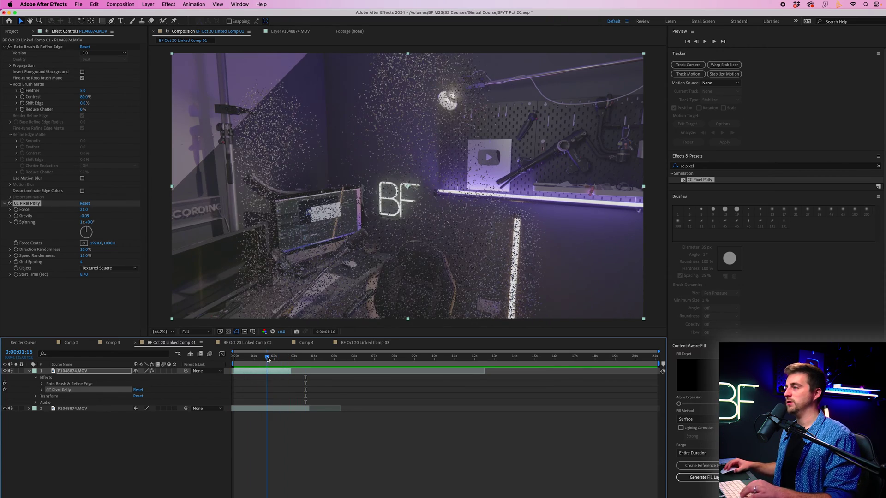
left_click(301, 371)
key("Page_Up")
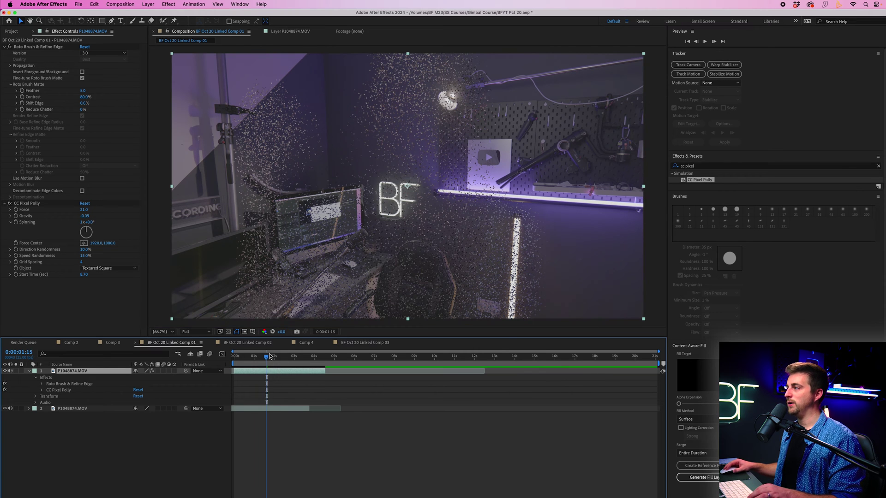
left_click(272, 356)
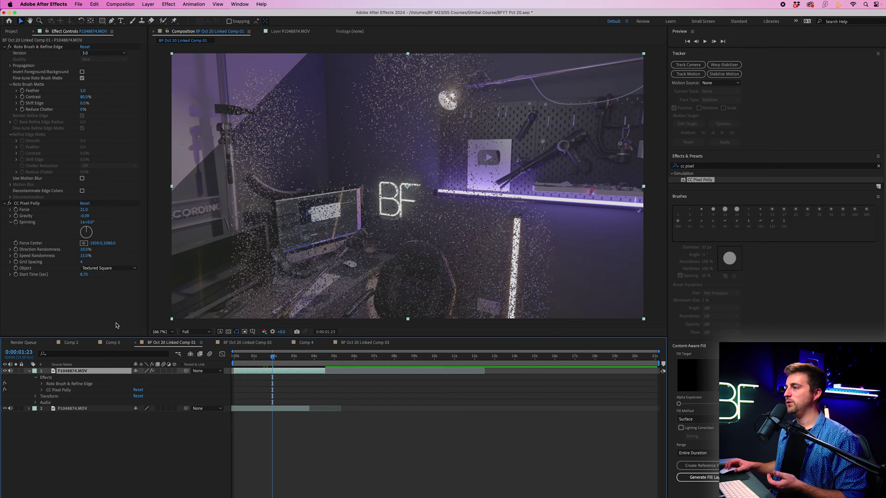
double_click(32, 47)
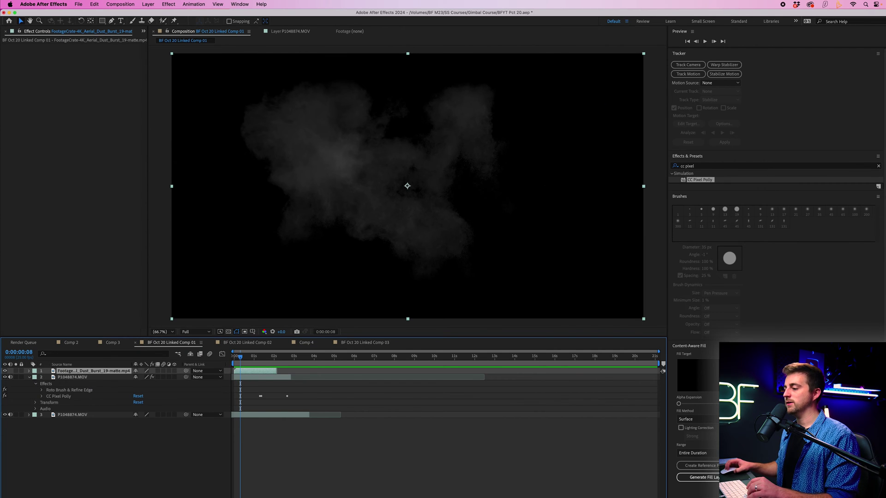
Step: Set the dust layer's blending mode to Add, after trying Screen
key("F4")
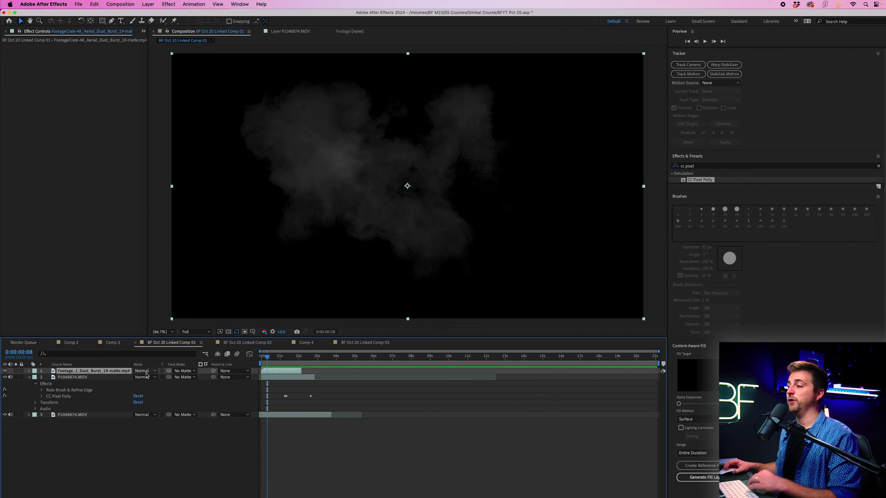
left_click(143, 371)
left_click(149, 178)
left_click(143, 371)
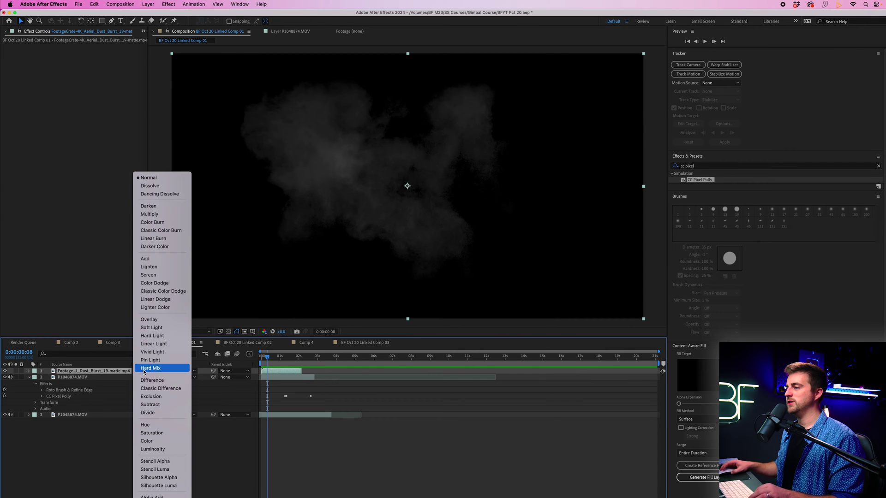
left_click(153, 275)
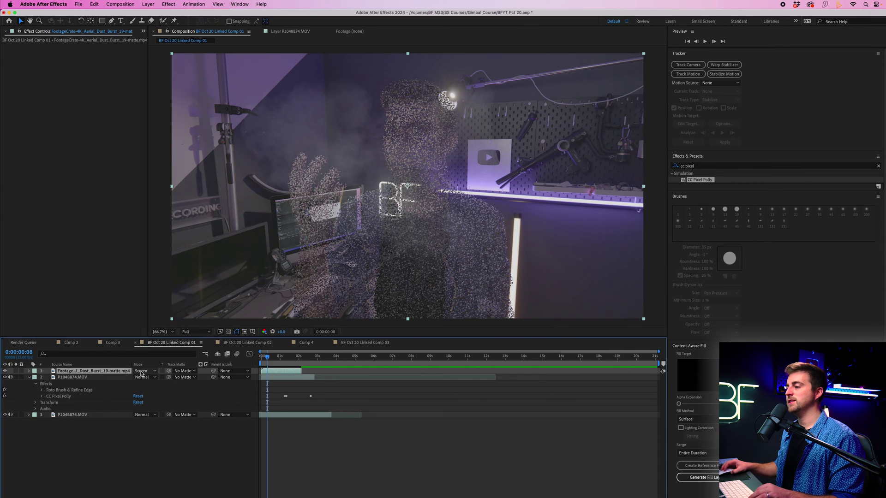
left_click(143, 372)
left_click(145, 259)
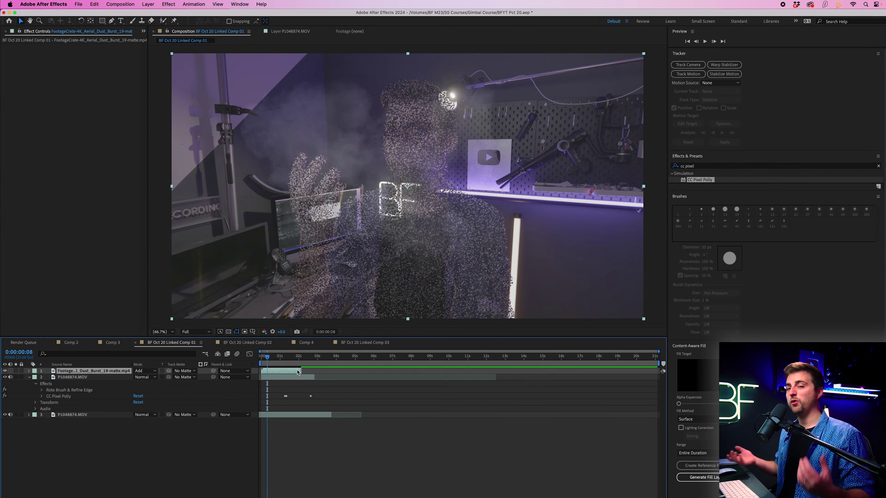
Step: Start the dust burst at frame 2, move it below the presenter layer, and preview
left_click_drag(276, 361, 252, 362)
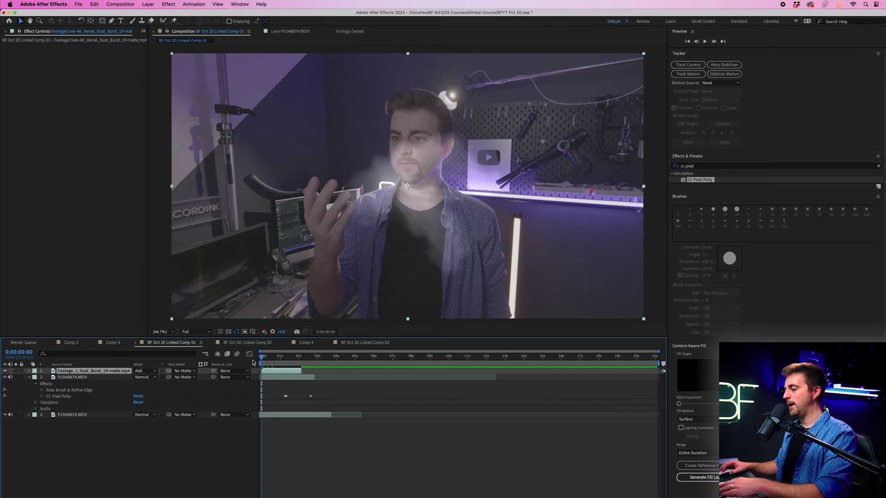
scroll(315, 371, "up", 5)
left_click(272, 360)
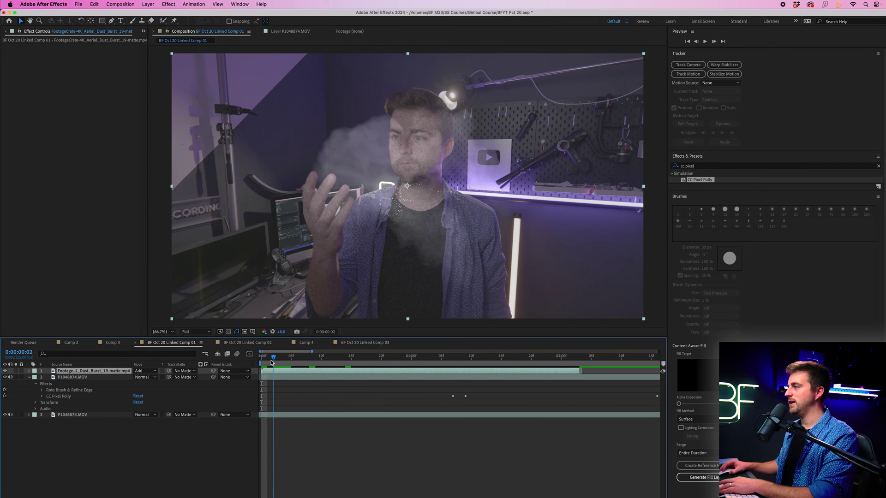
left_click_drag(278, 373, 291, 374)
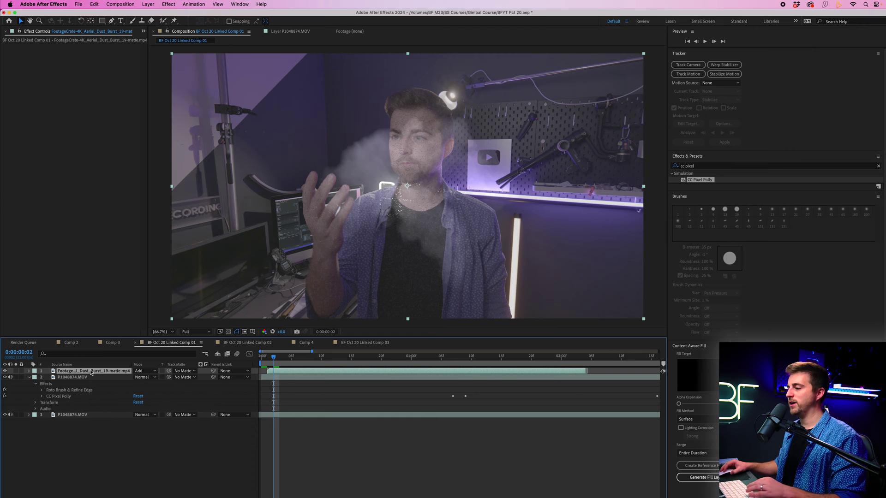
left_click_drag(83, 371, 91, 401)
key("space")
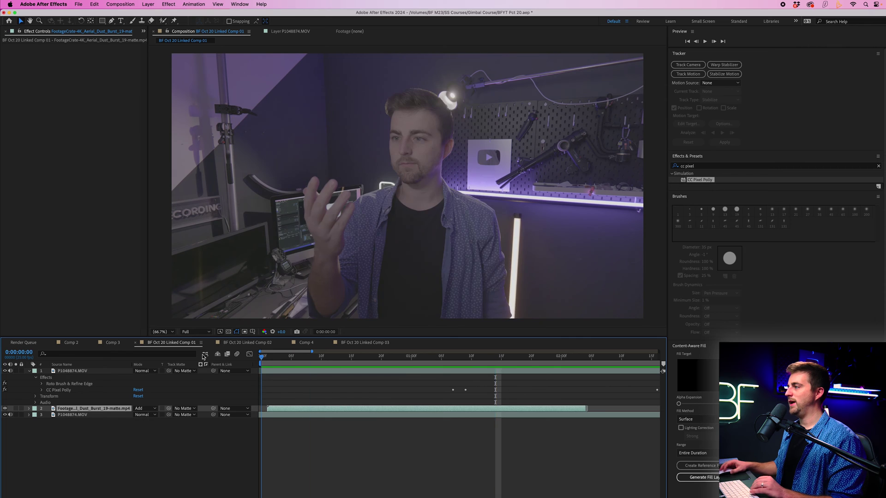
Step: Duplicate the dust layer, move the copy to the top, and offset it two frames later
key("space")
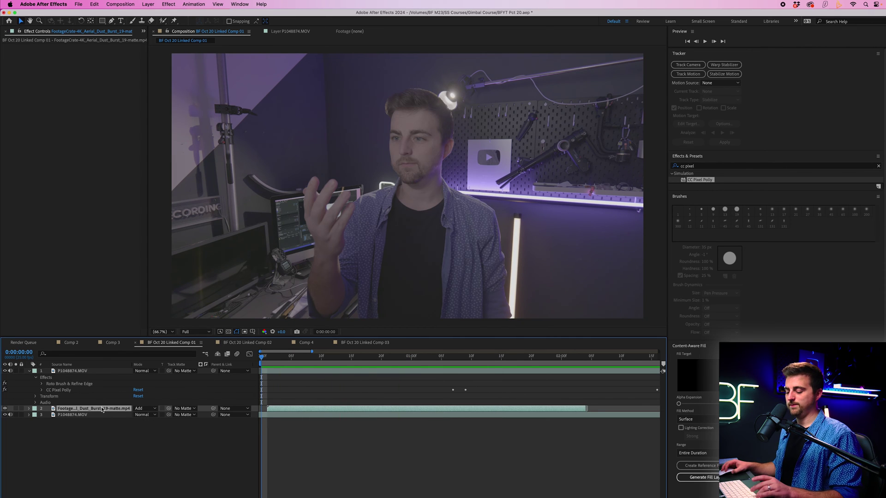
key("super+d")
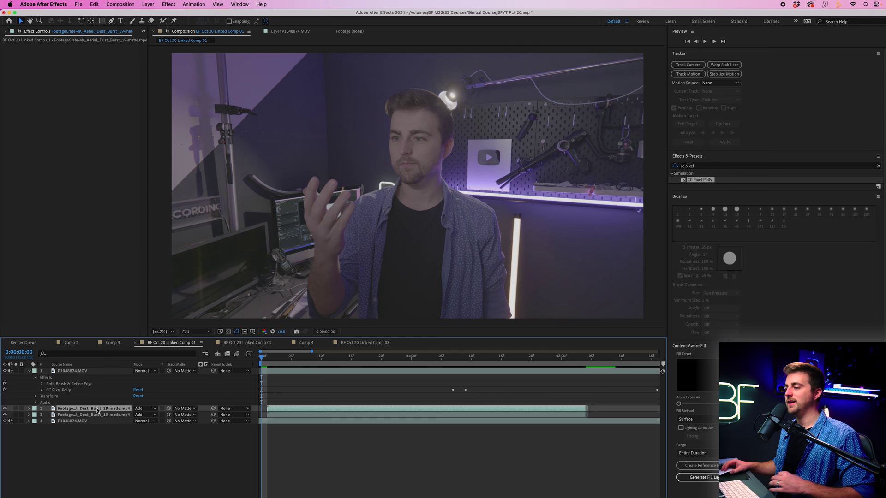
left_click_drag(97, 370, 98, 371)
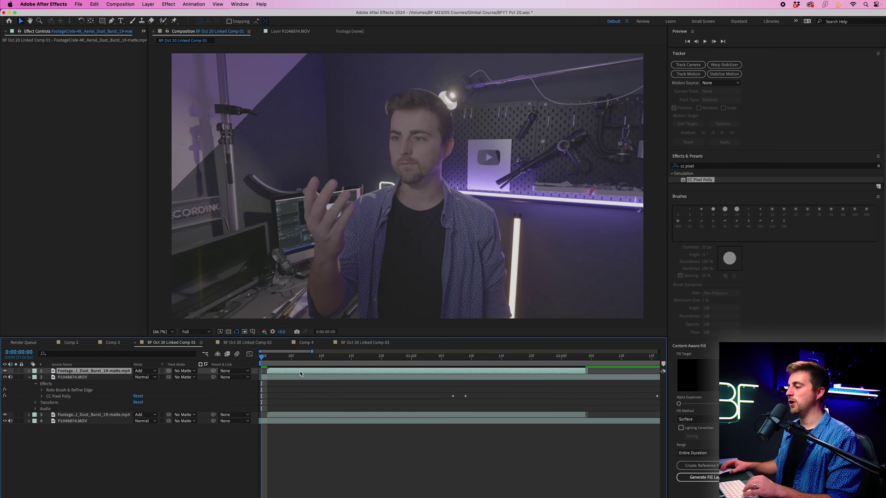
key("space")
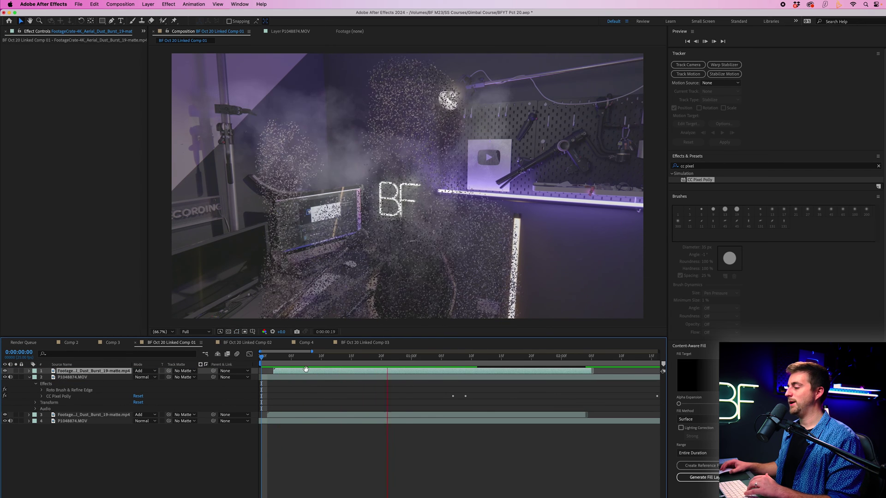
left_click_drag(304, 371, 317, 371)
key("space")
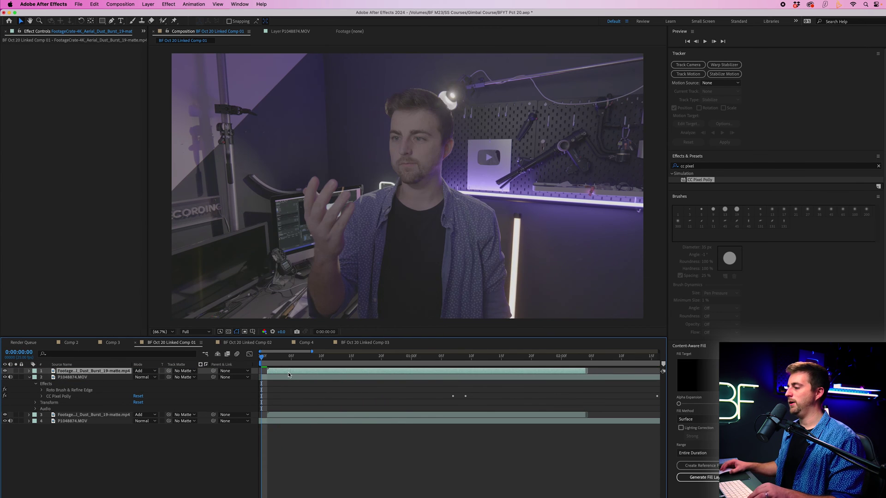
Step: Scale the top dust layer to 128%
key("s")
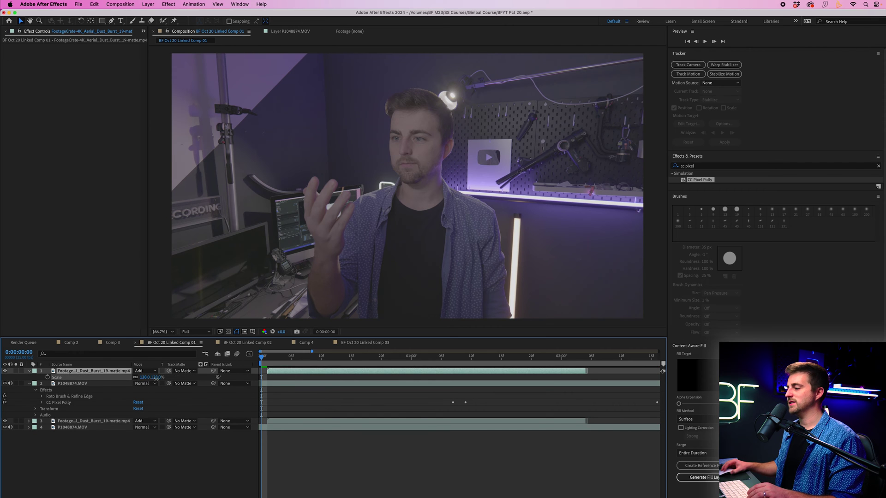
key("space")
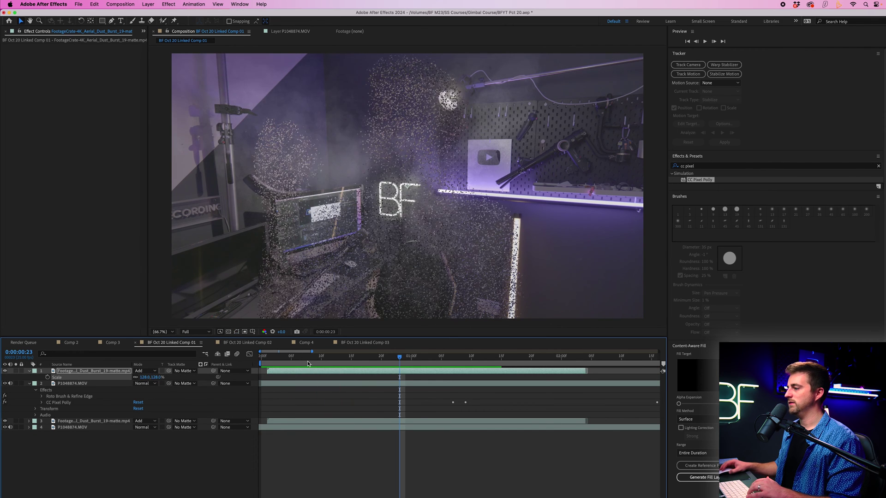
left_click(271, 362)
key("space")
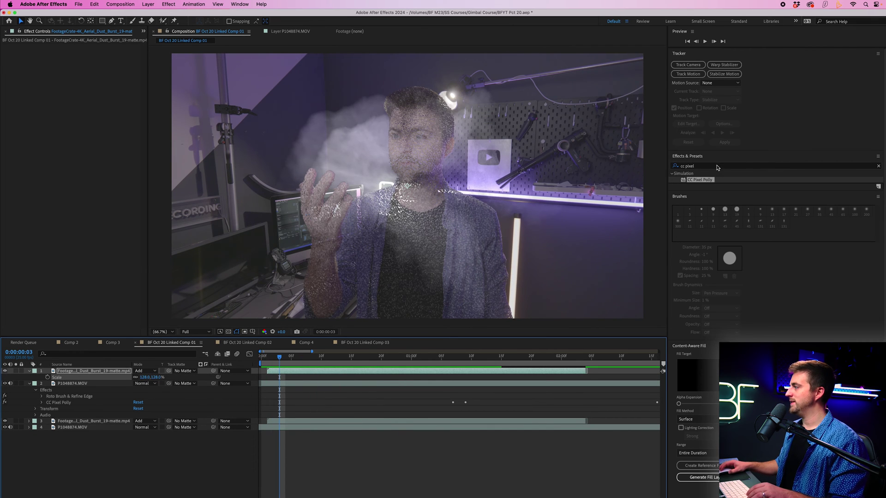
Step: Apply Basic 3D to the top dust layer with Swivel 180° and preview the mirrored burst
left_click(717, 166)
type("basic")
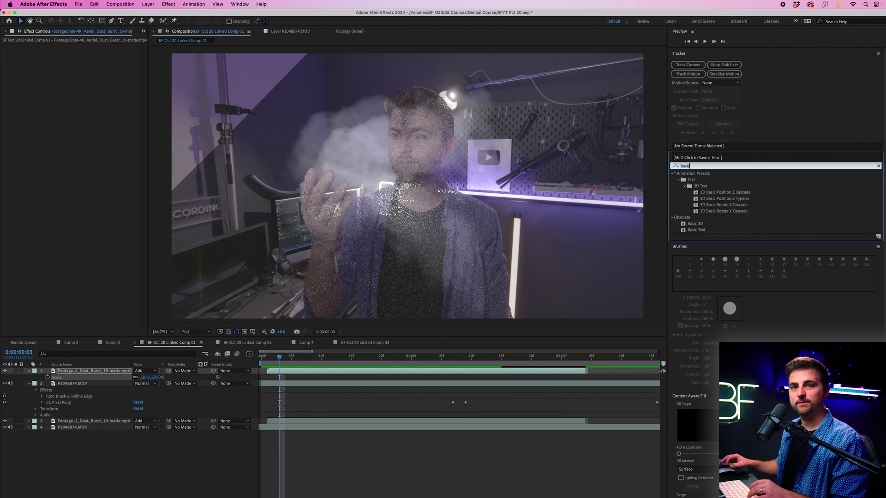
double_click(702, 226)
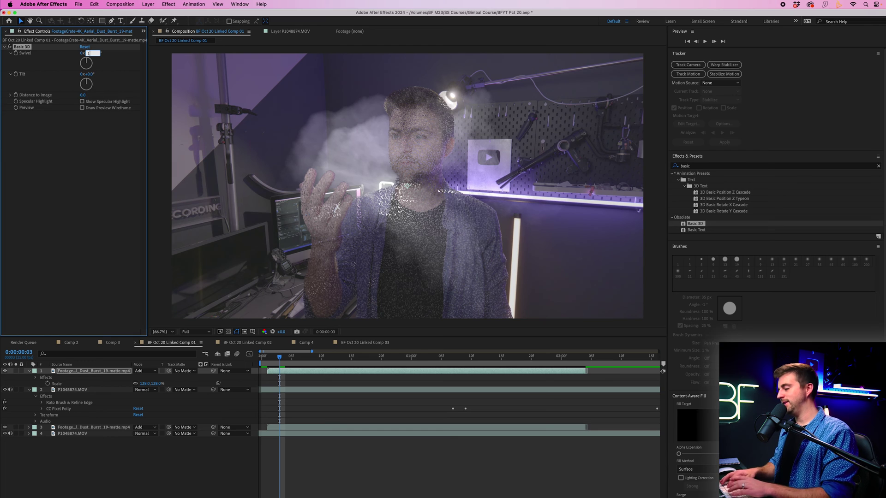
key("Home")
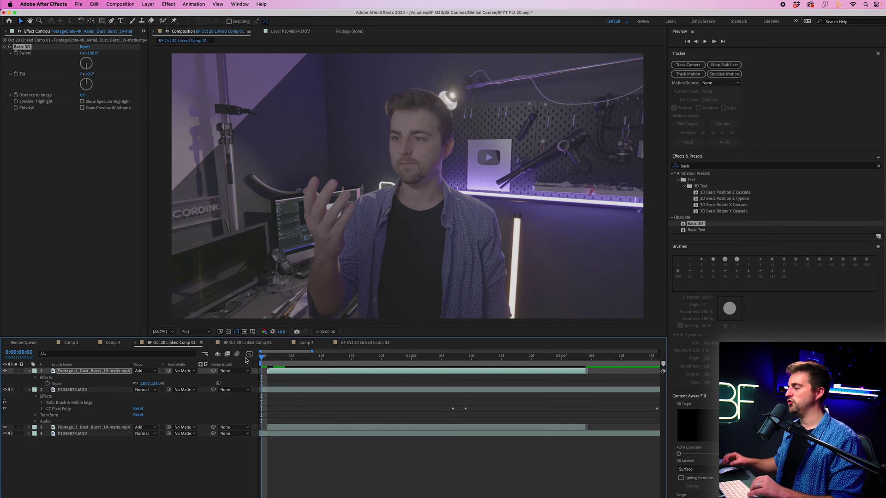
key("space")
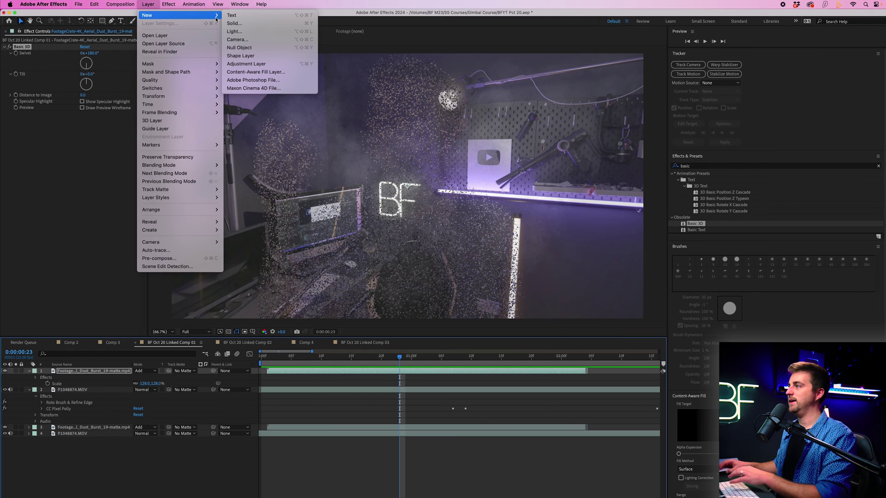
Step: Add a new adjustment layer on top and apply the Levels effect to it
left_click(249, 64)
left_click_drag(359, 365, 275, 365)
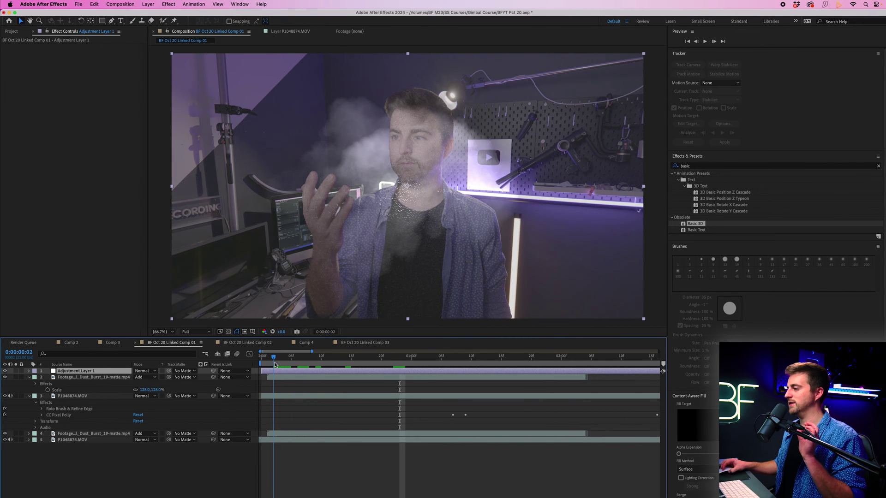
left_click(737, 166)
type("leve")
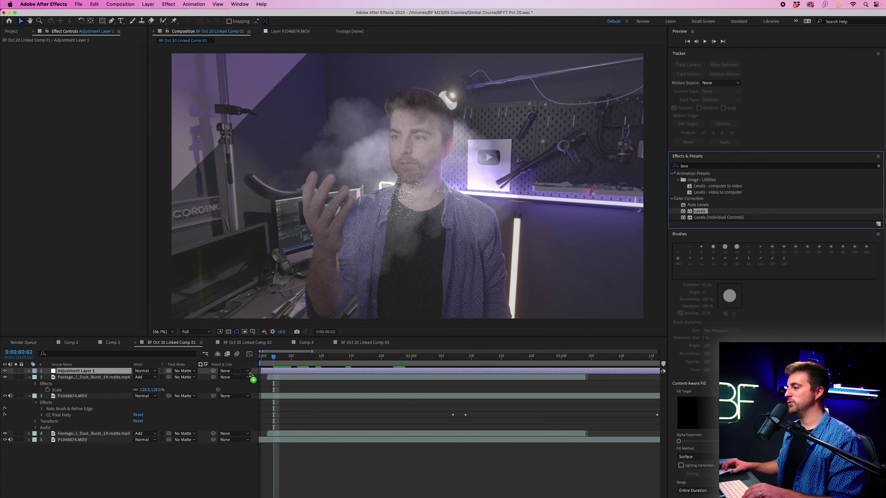
left_click_drag(272, 370, 273, 372)
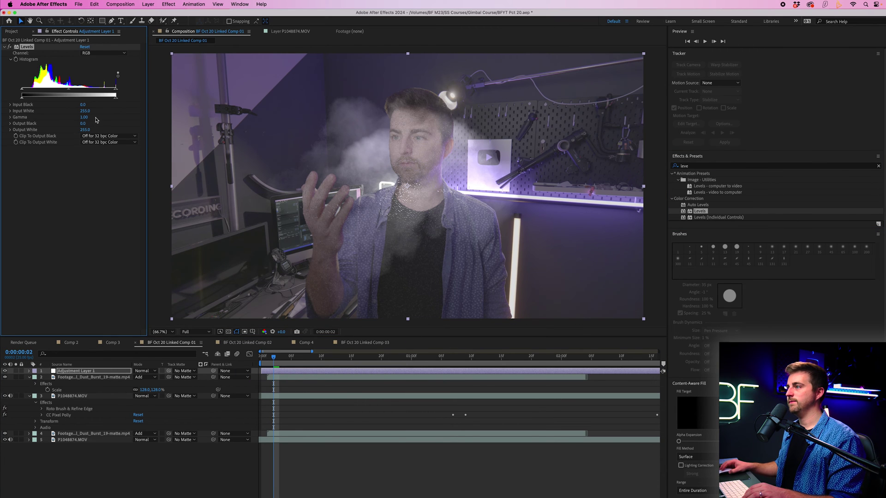
Step: Keyframe Levels Input White at 150.4 near the burst start and 255 at frames 0 and 9
left_click_drag(85, 113, 74, 117)
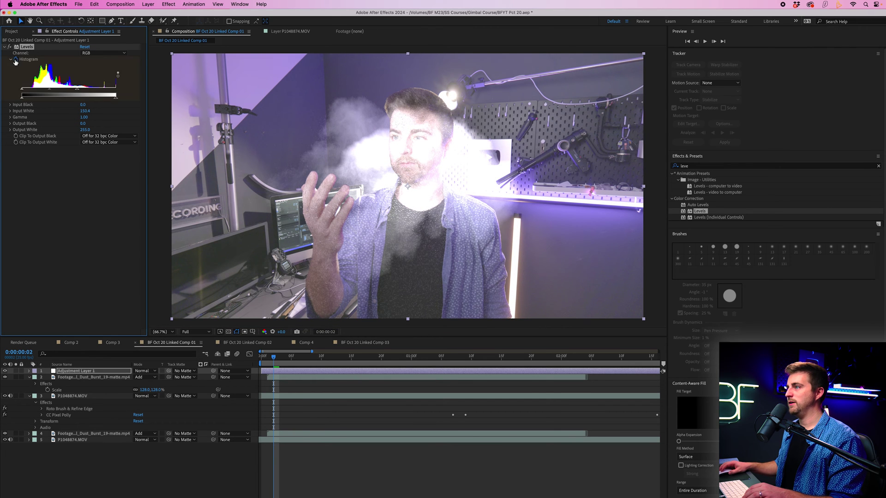
left_click(268, 357)
left_click_drag(268, 358, 261, 358)
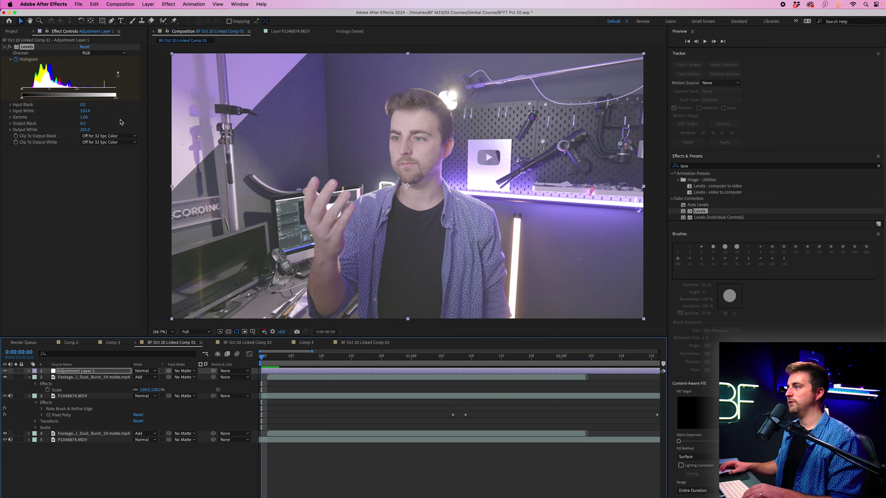
left_click(84, 110)
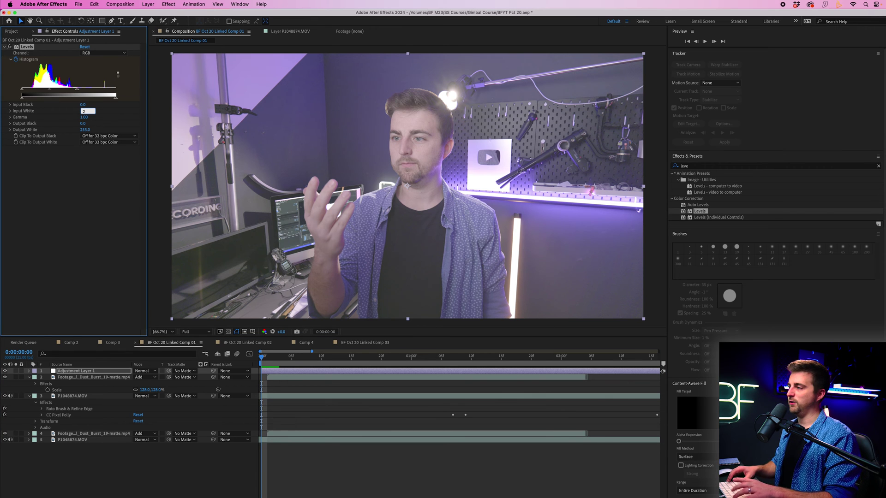
left_click_drag(274, 357, 297, 357)
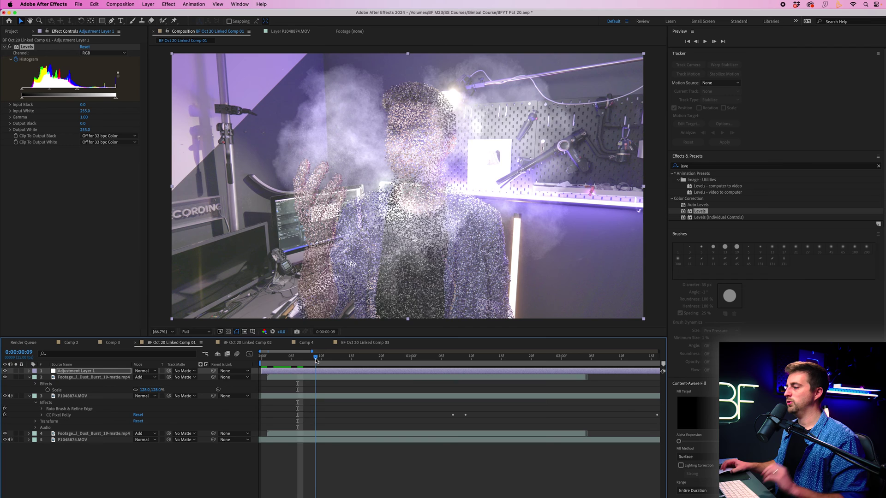
left_click(86, 111)
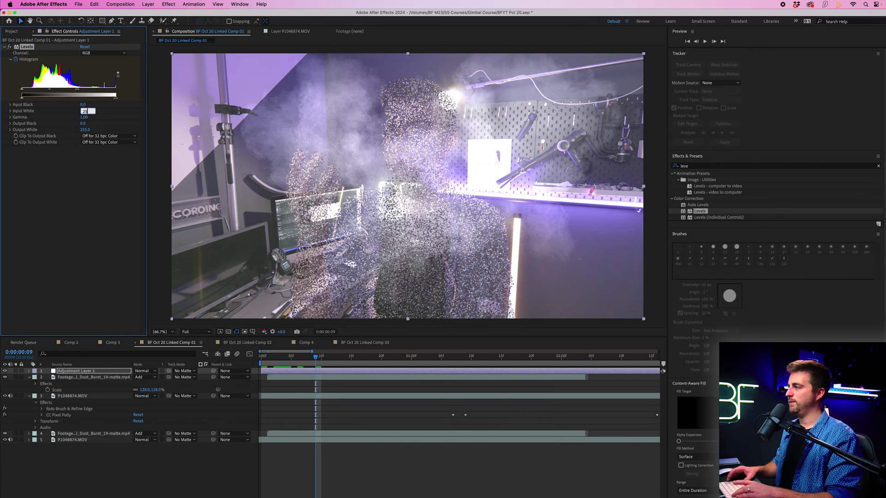
Step: Preview the brightness flash from the first frame
key("u")
key("Home")
key("space")
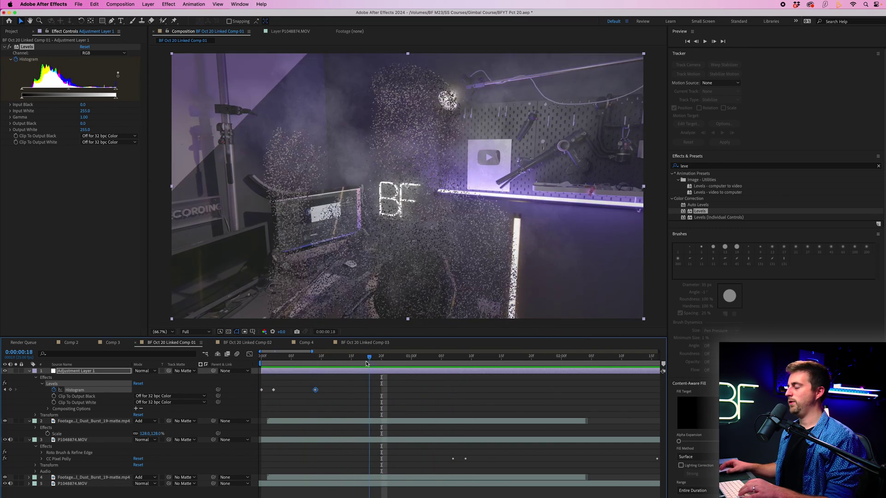
Step: Apply Lumetri Color to the bottom P1048874.MOV layer (layer 5)
key("space")
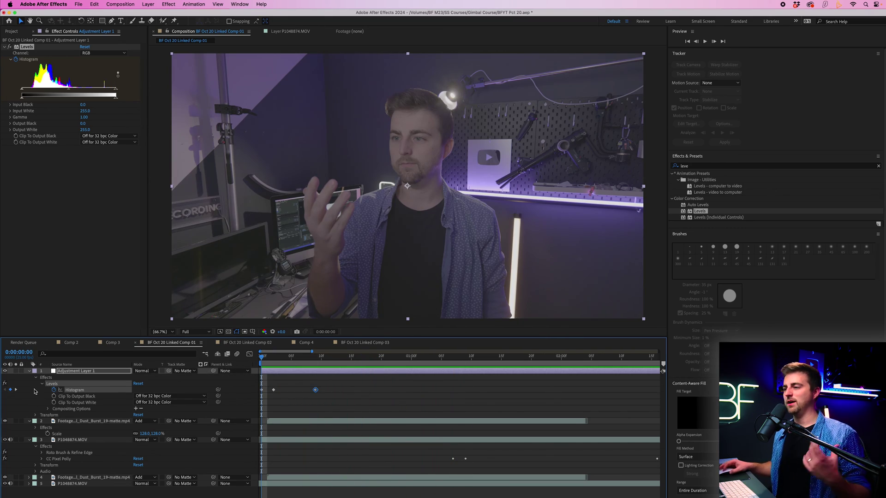
left_click(30, 371)
left_click(29, 377)
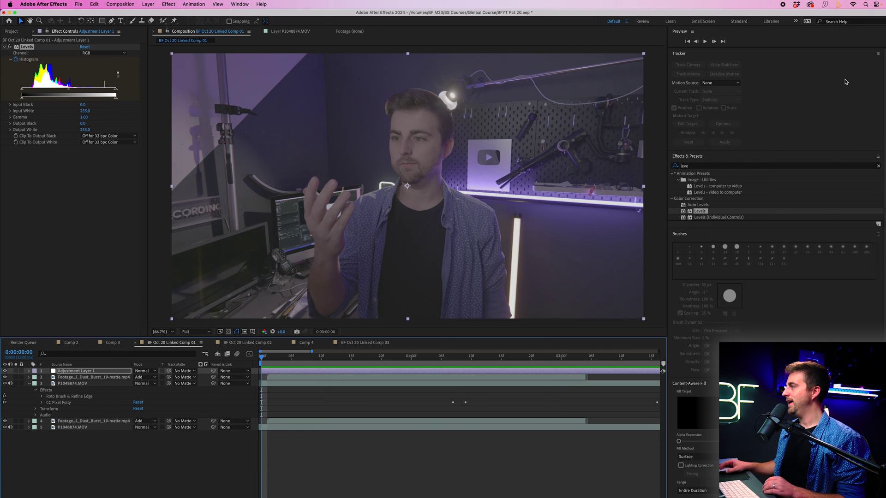
left_click(708, 167)
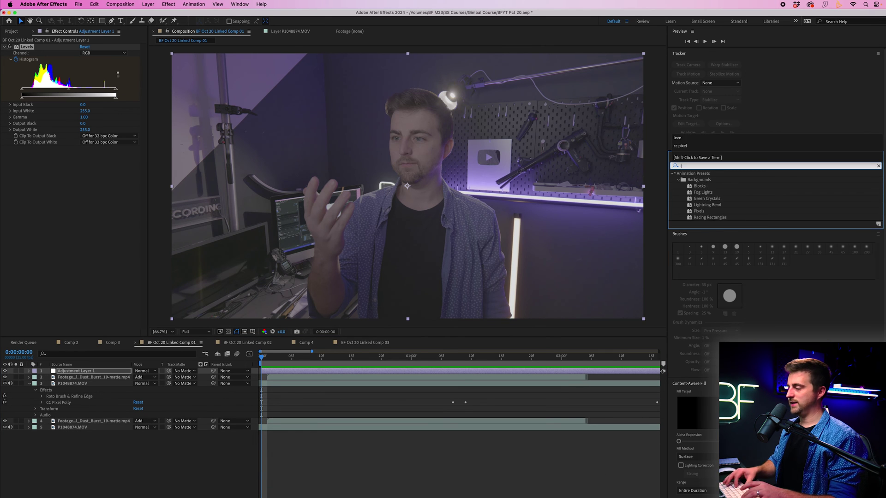
type("ume")
left_click_drag(711, 176, 97, 427)
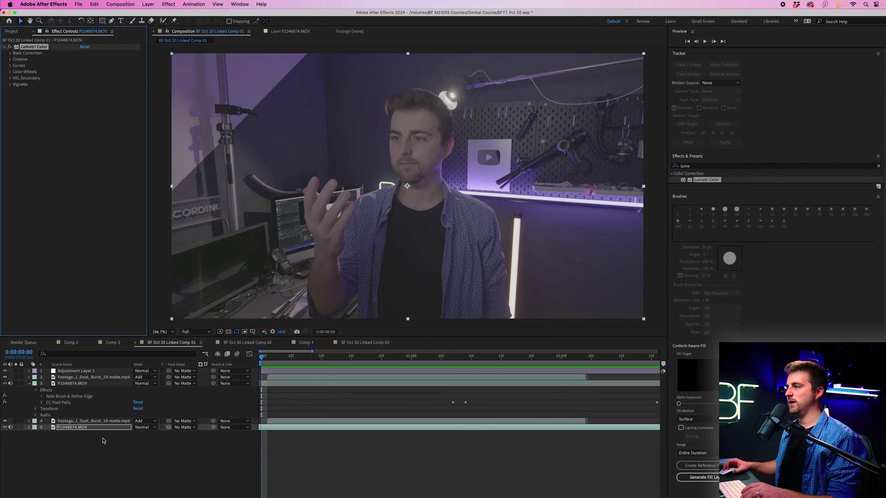
Step: Set the Creative Look to the Panasonic V-Log LUT and paste the effect onto layer 3
left_click(10, 59)
left_click(97, 72)
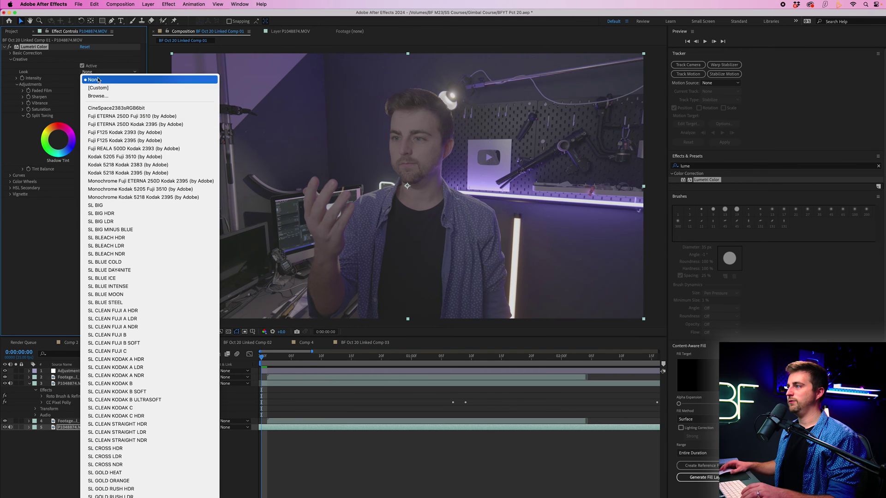
left_click(98, 96)
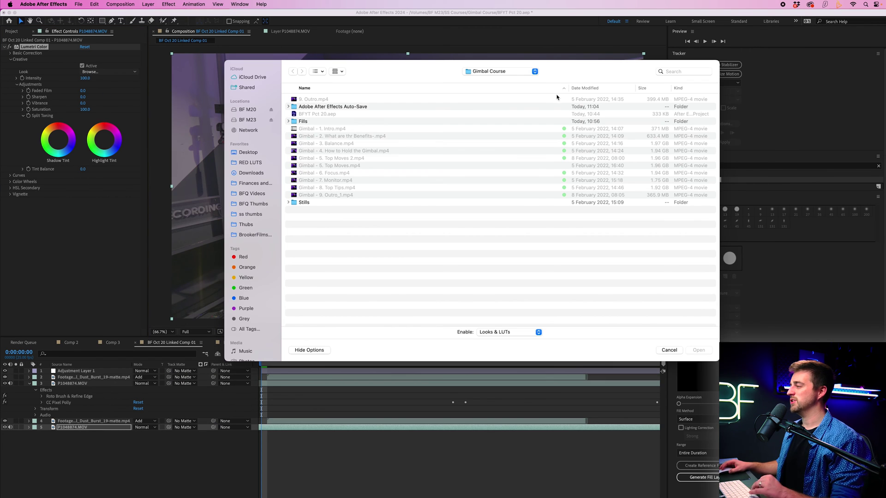
left_click(672, 73)
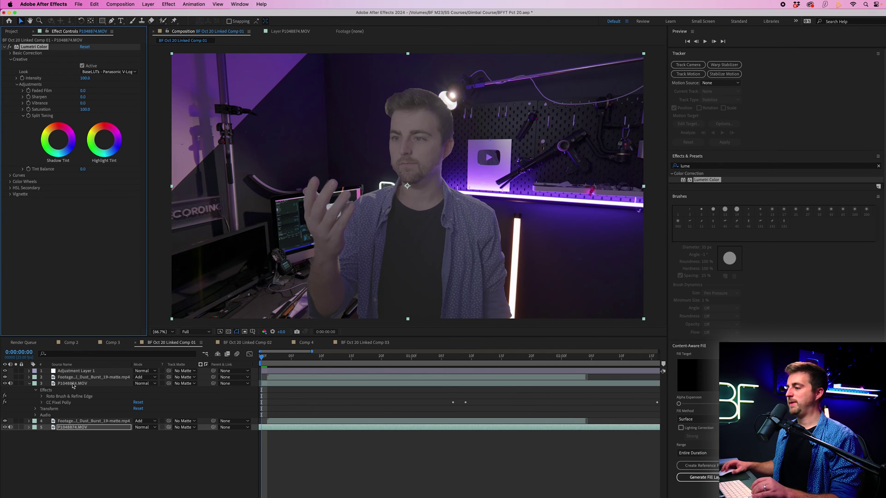
left_click(73, 383)
key("super+v")
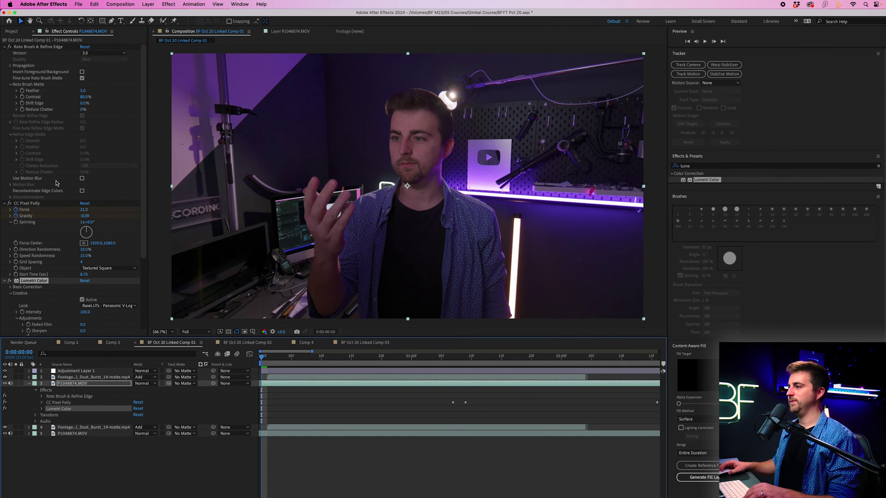
Step: In layer 3's Lumetri Basic Correction, set Temperature 11, Tint -8 and Contrast 91
scroll(56, 183, "down", 5)
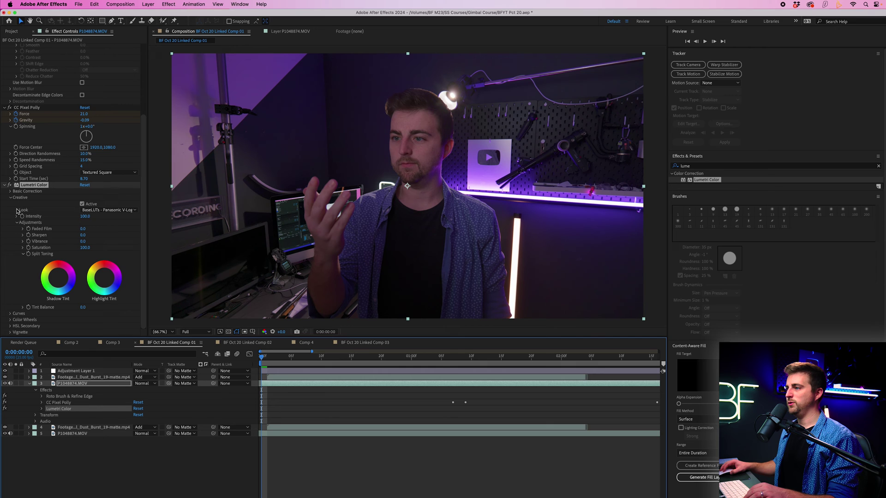
left_click(11, 192)
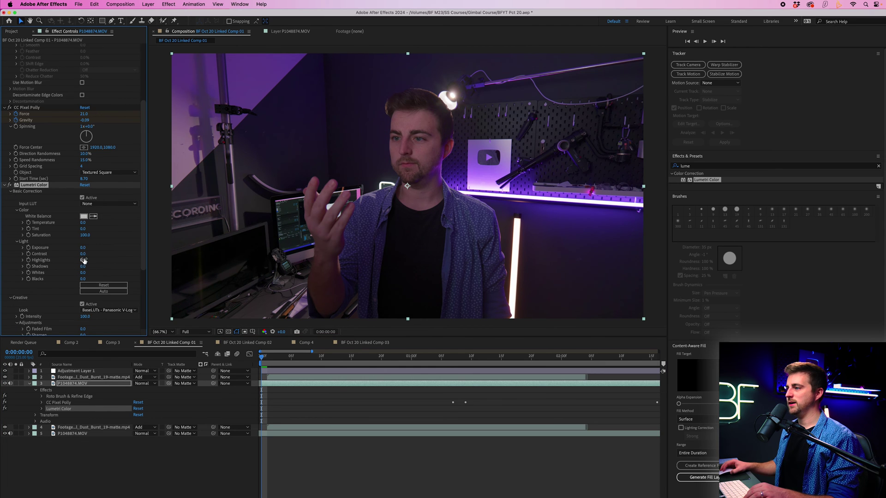
left_click_drag(93, 255, 77, 229)
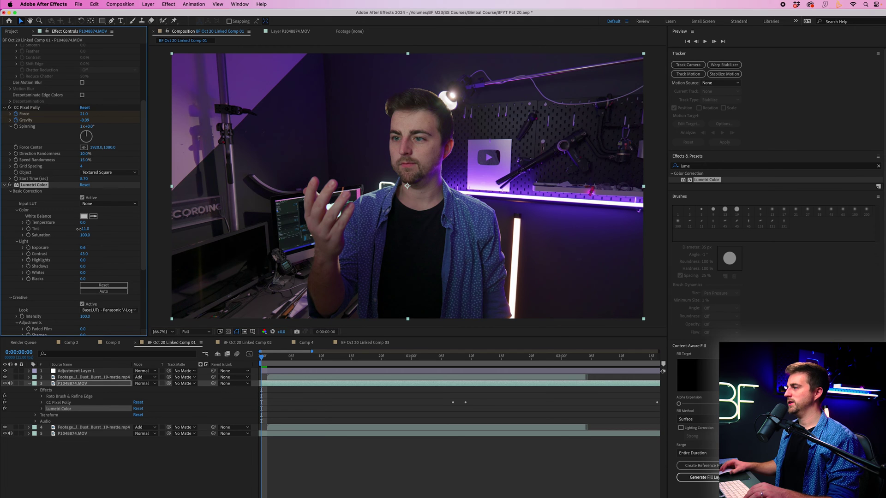
left_click(87, 224)
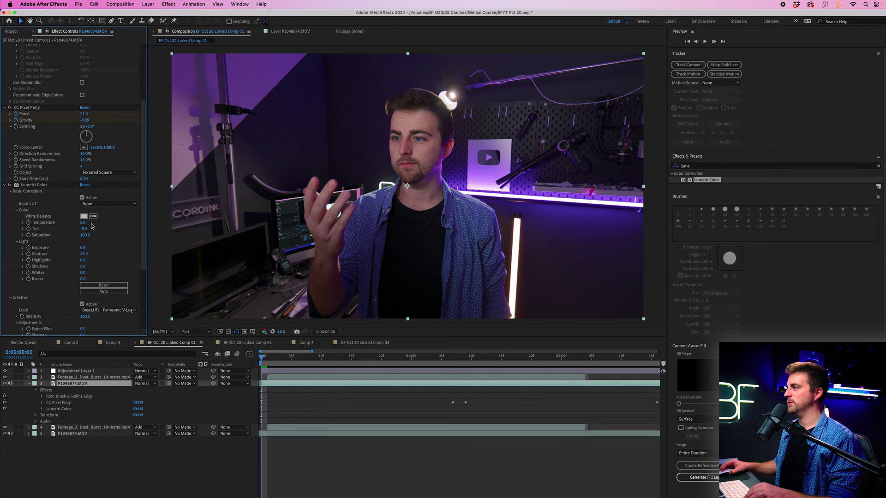
left_click_drag(83, 223, 85, 223)
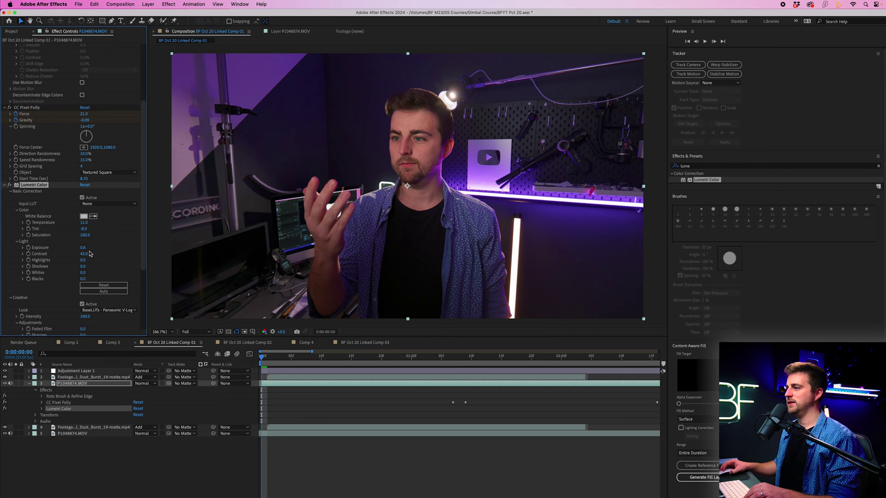
left_click_drag(111, 253, 104, 254)
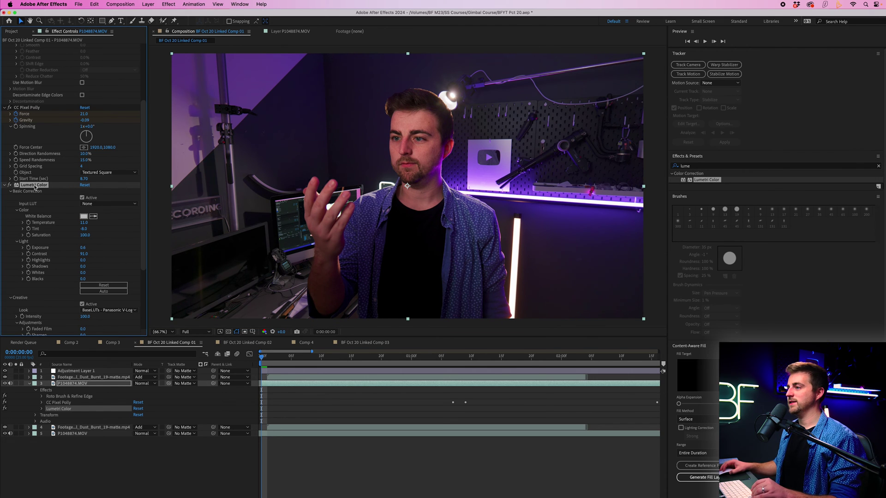
Step: Select layer 5's Lumetri Color and show its Basic Correction settings to check the match
left_click(93, 433)
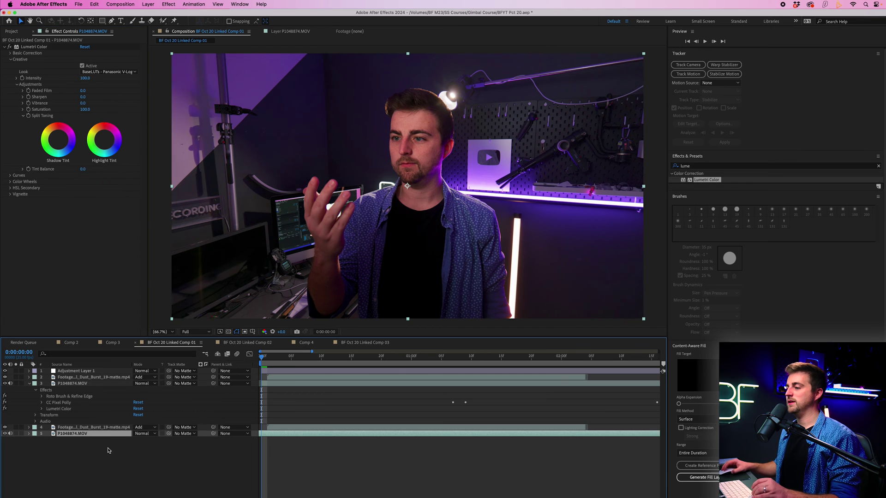
left_click(40, 48)
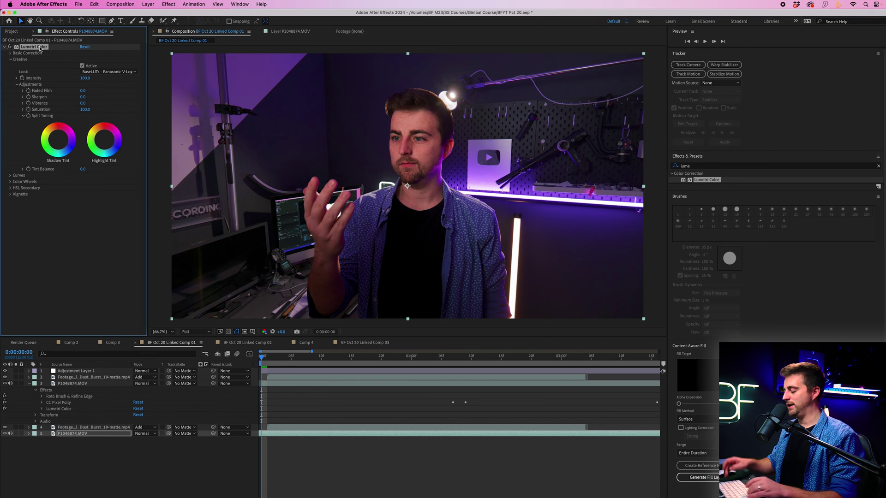
left_click(10, 53)
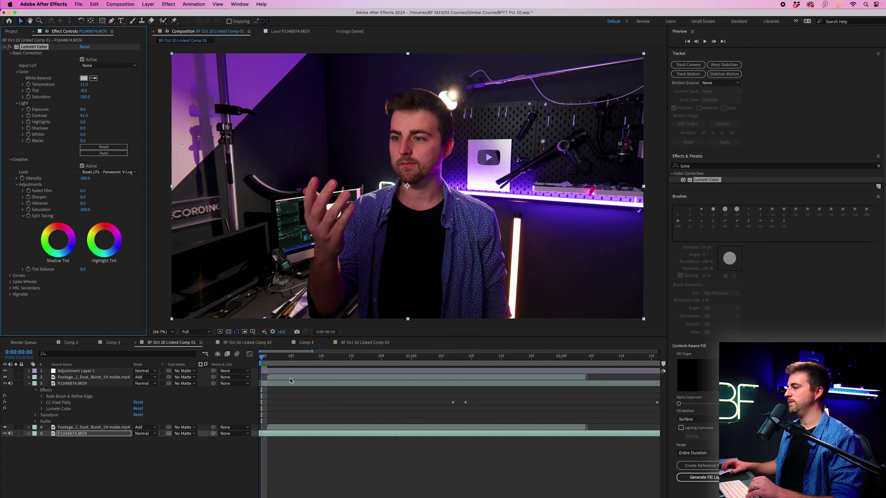
Step: Preview the graded dissolve, then select all layers in the comp
key("space")
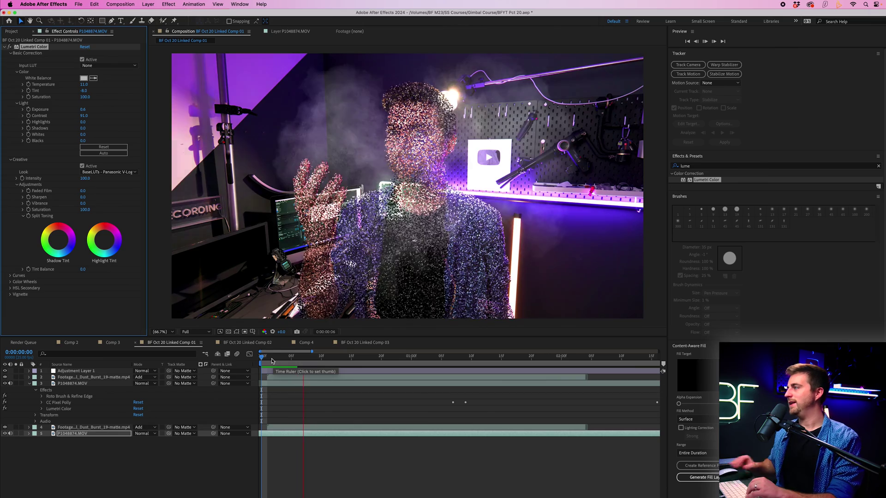
left_click(175, 367)
key("space")
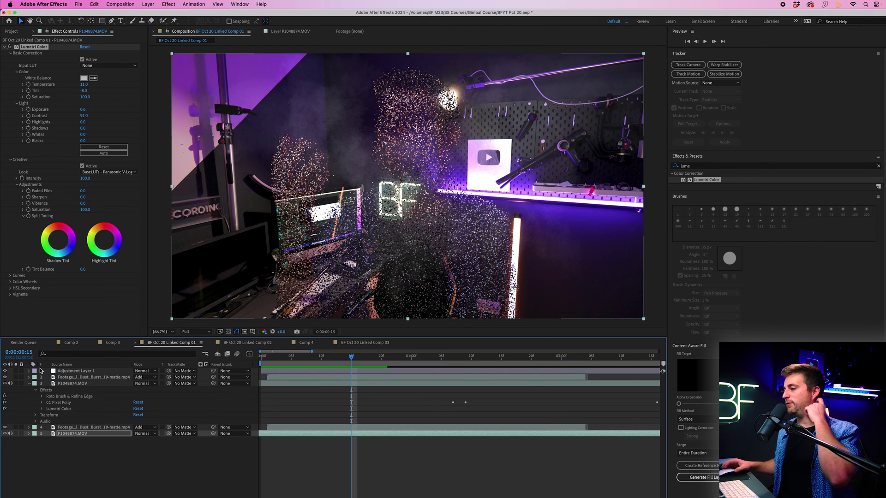
left_click(103, 451)
key("super+a")
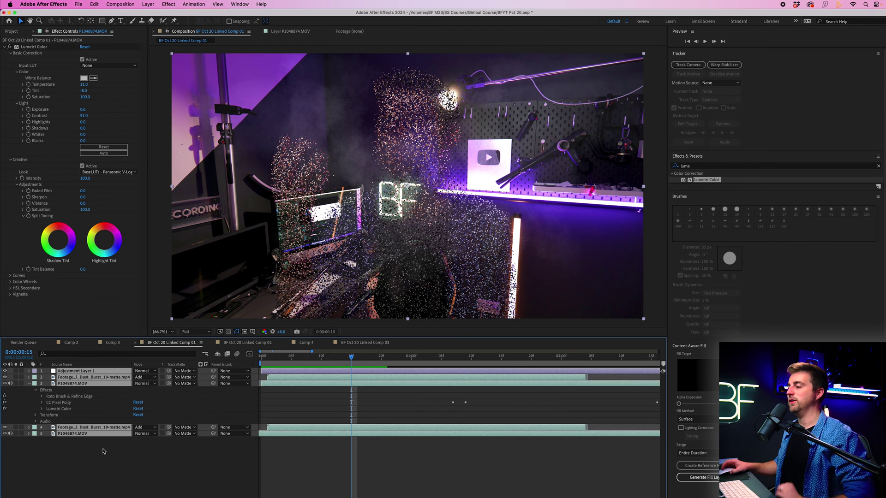
Step: Pre-compose all the selected layers into Pre-comp 1
right_click(92, 385)
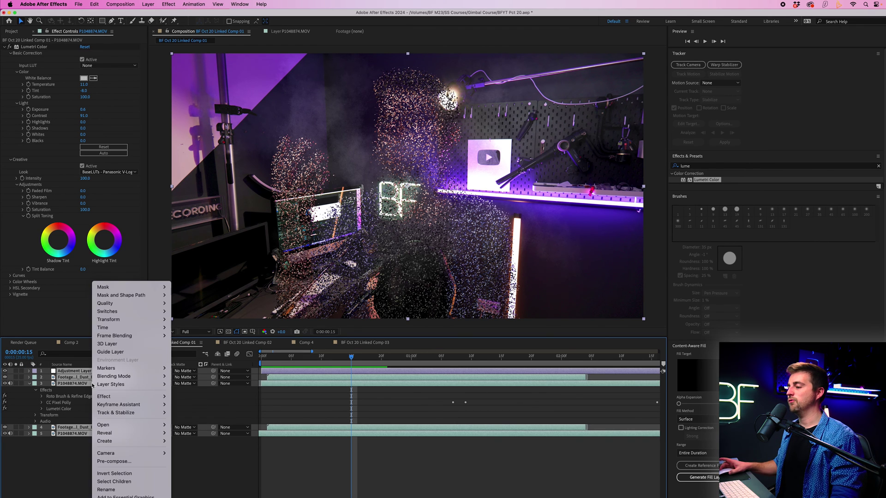
left_click(116, 461)
key("Return")
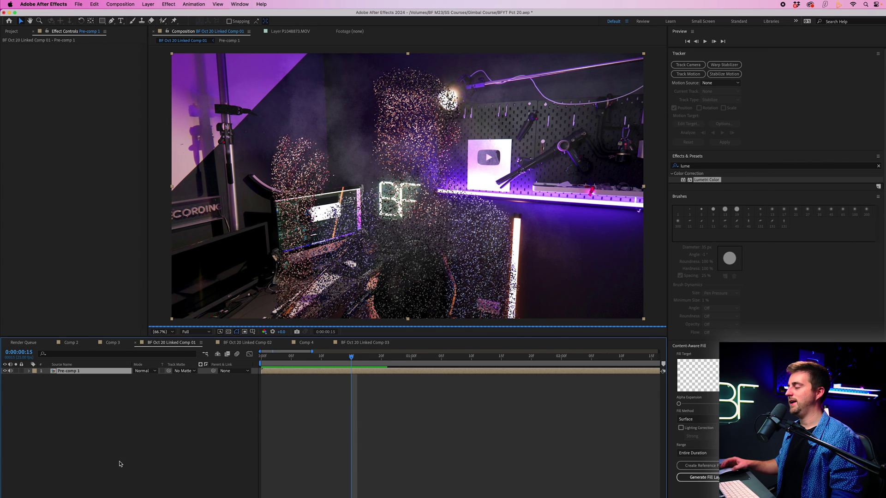
left_click_drag(358, 358, 275, 363)
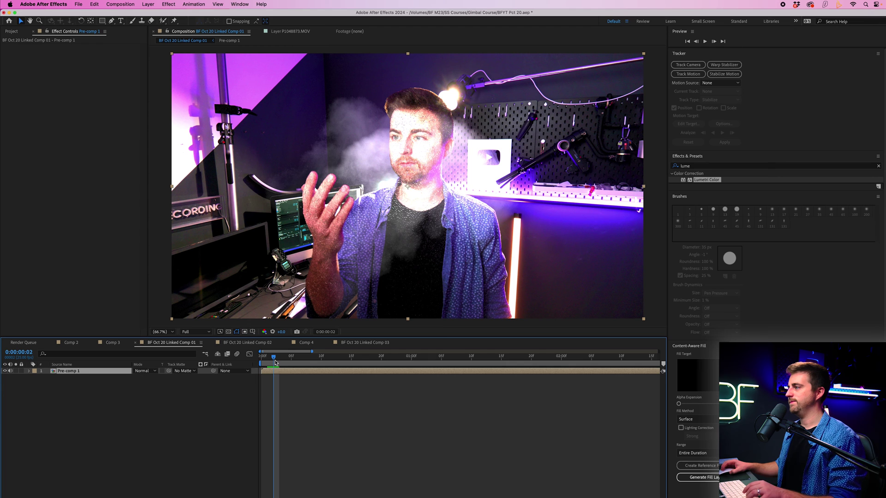
Step: Enable Rotation keyframes on Pre-comp 1 and tilt it to 5° at frame 0
left_click(29, 372)
left_click(36, 378)
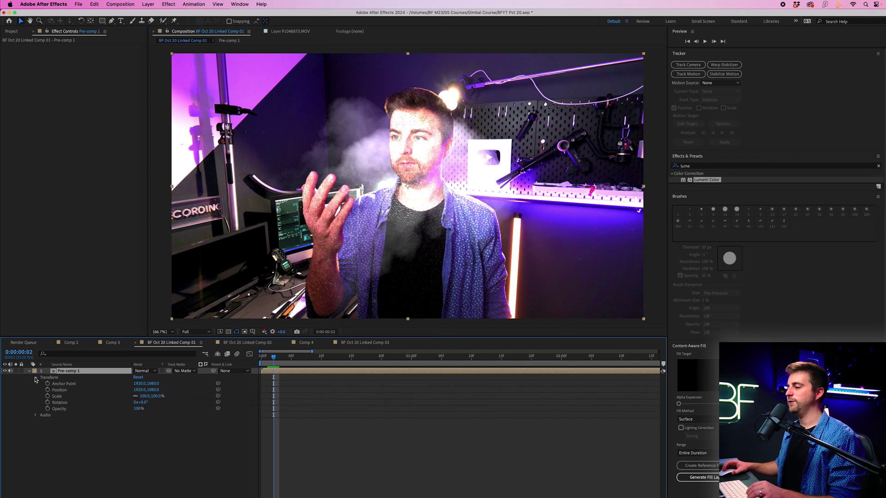
left_click(47, 403)
left_click(47, 390)
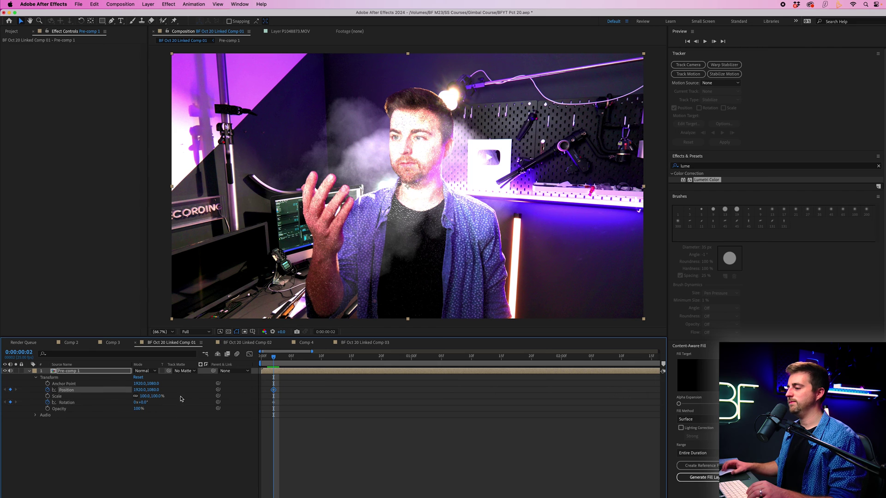
left_click(289, 385)
key("=")
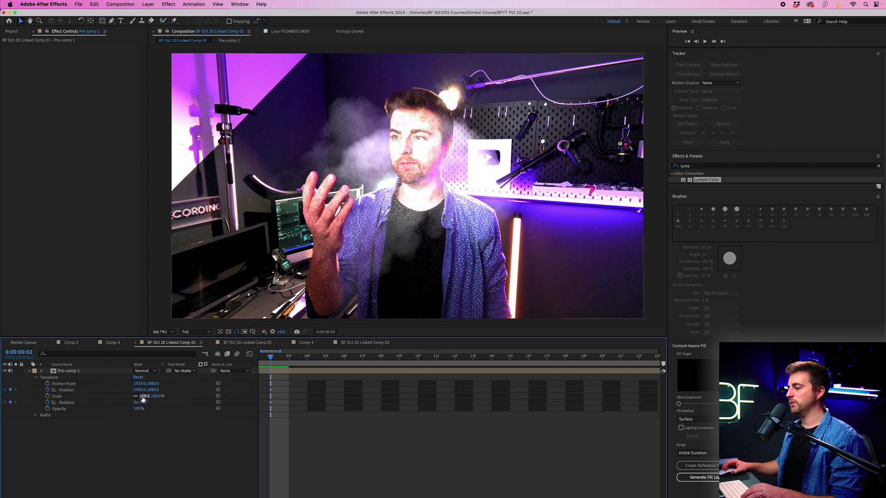
left_click_drag(141, 402, 159, 428)
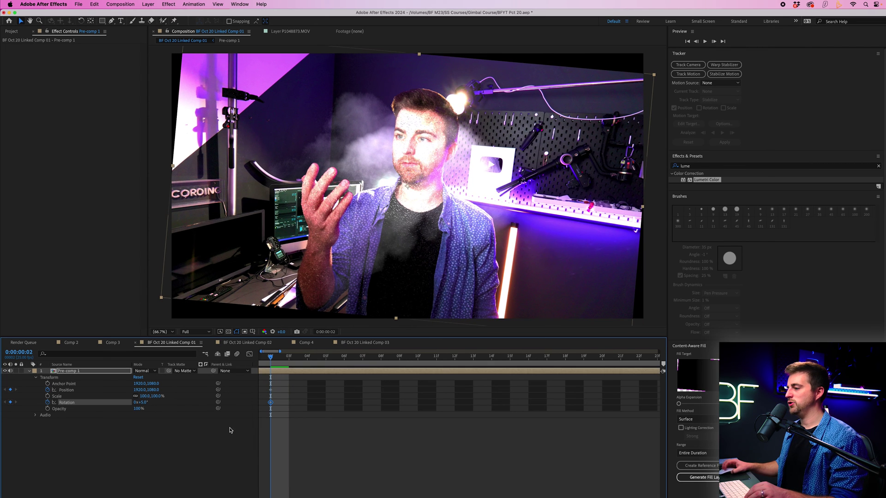
scroll(305, 427, "left", 2)
Step: Set Rotation to -3° at frame 4 and 2° at frame 7
key("Home")
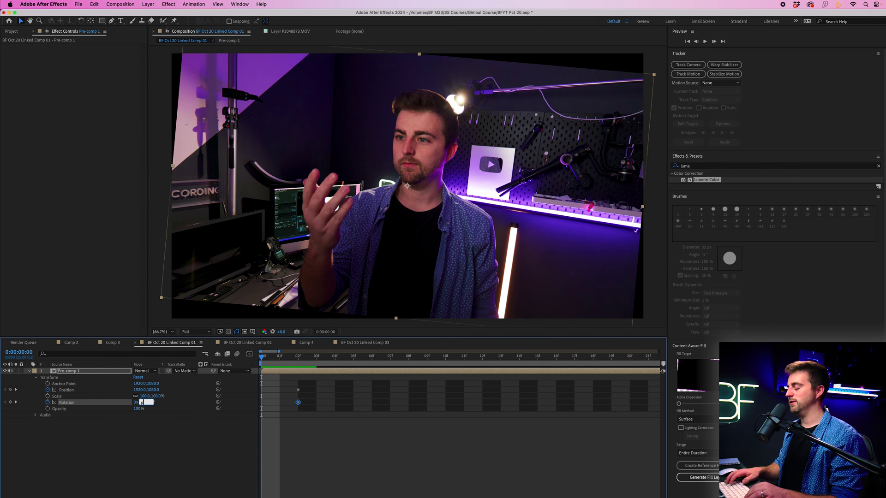
key("Return")
key("Page_Down")
key("Page_Down")
key("Page_Down")
key("Page_Down")
left_click(142, 402)
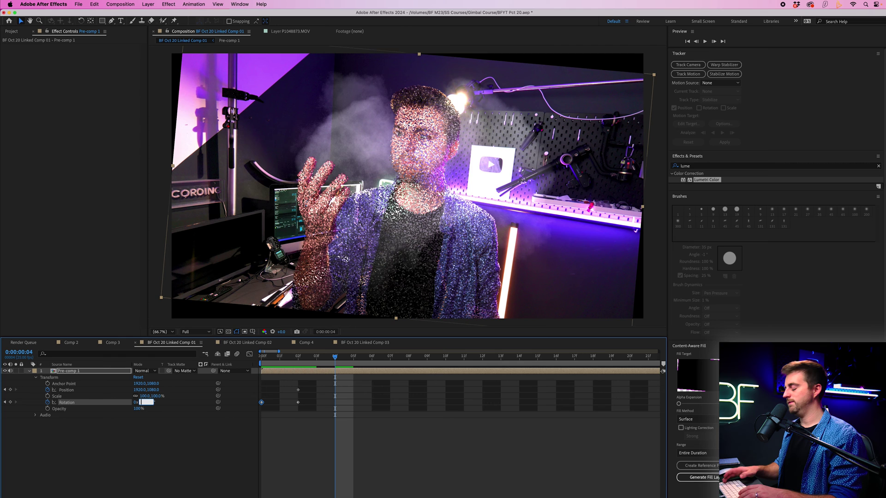
type("-3")
key("Return")
key("Page_Down")
key("Page_Down")
key("Page_Down")
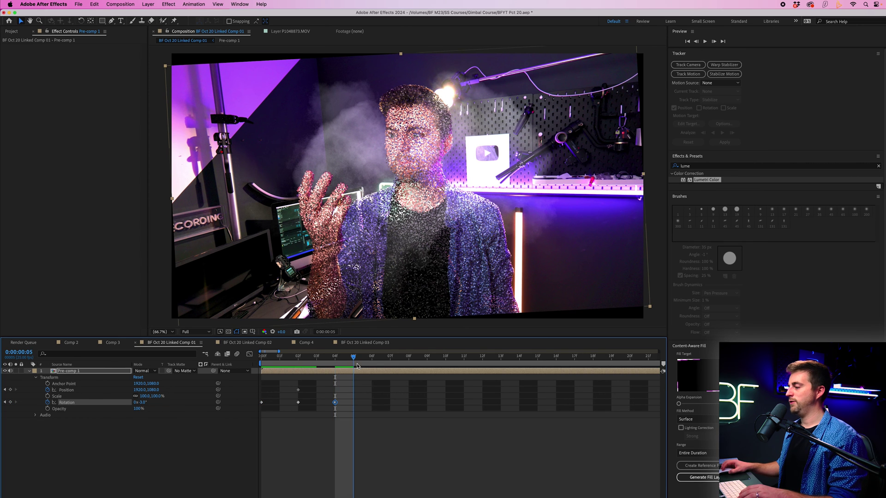
left_click(142, 402)
type("2")
key("Return")
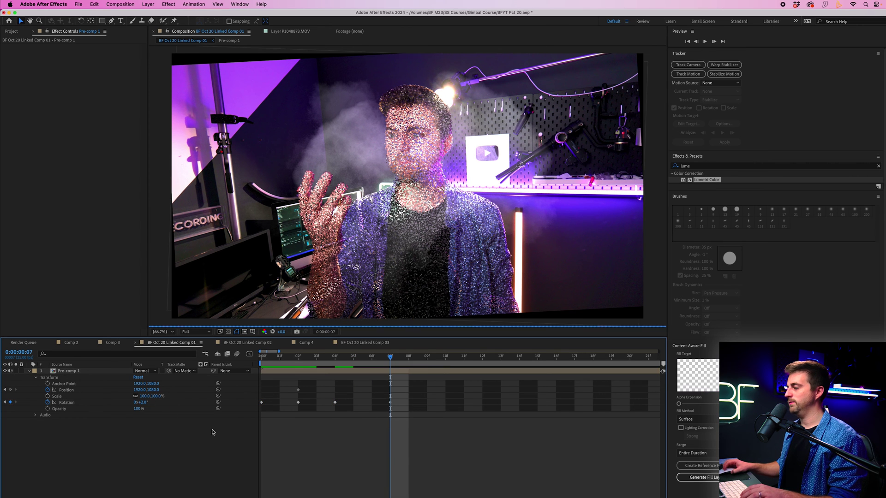
Step: Set Rotation to -1° at frame 10 and back to 0° at frame 12
key("Page_Down")
key("Page_Down")
key("Page_Down")
left_click(143, 401)
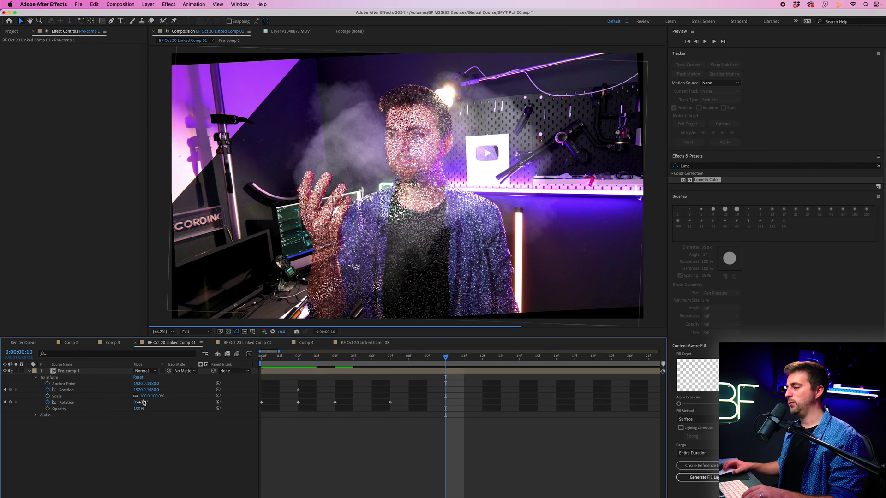
type("-1")
key("Return")
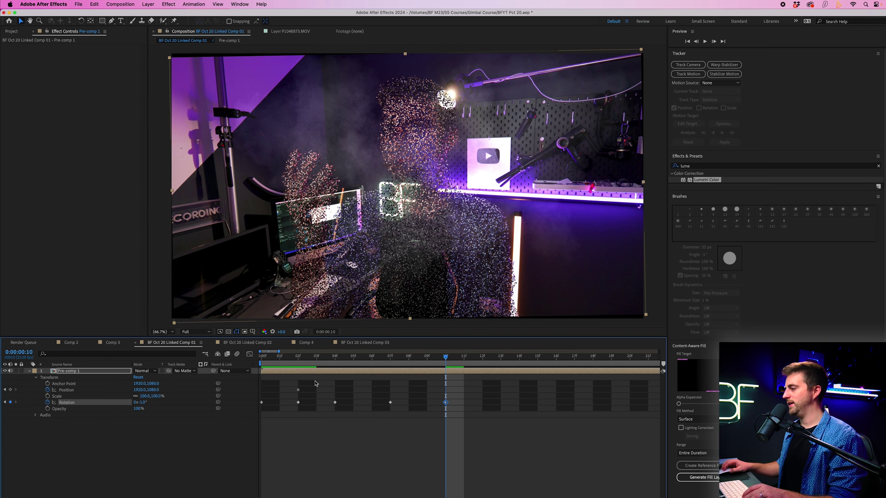
key("Page_Down")
key("Page_Down")
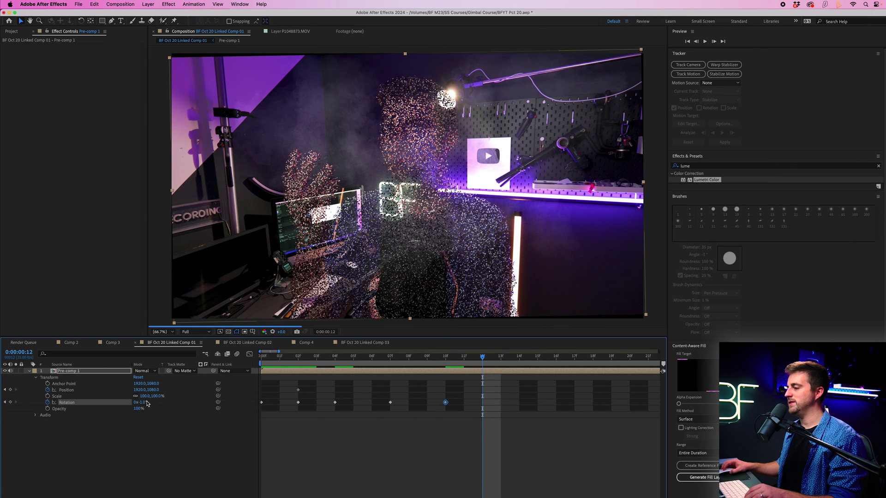
left_click(143, 403)
type("0")
key("Return")
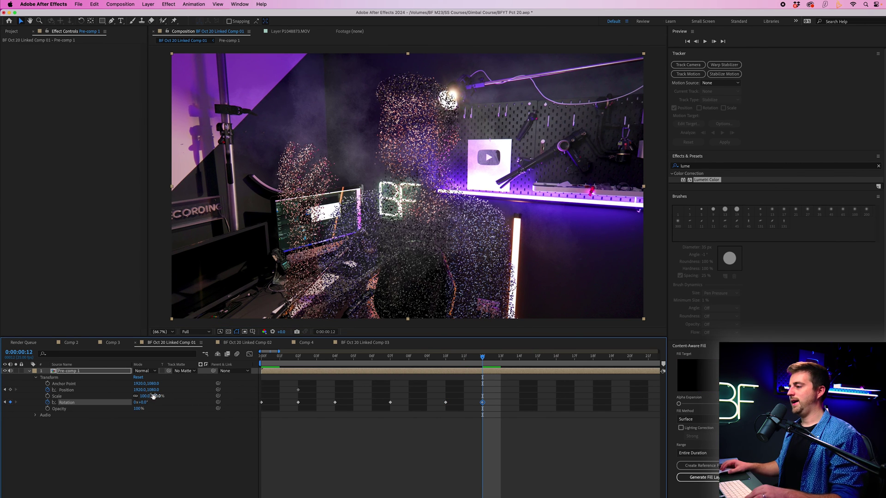
key("F4")
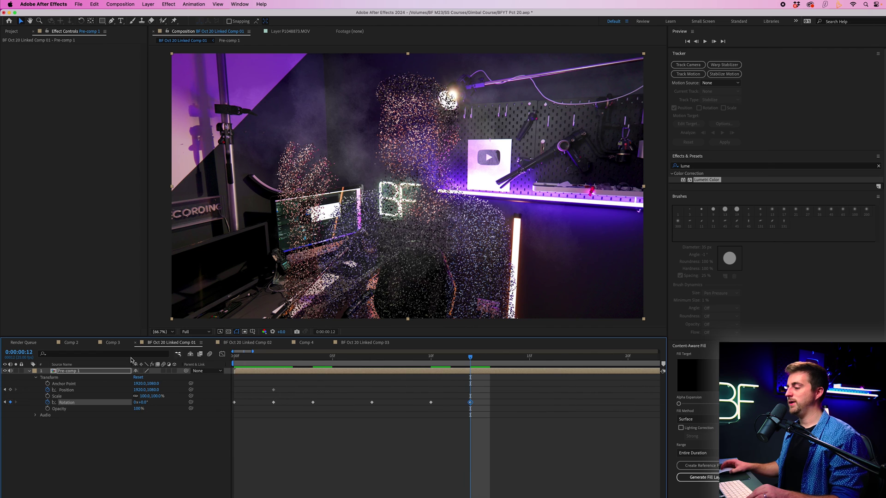
Step: Turn on motion blur for Pre-comp 1 and the composition, then preview the shake
left_click(164, 371)
left_click(210, 354)
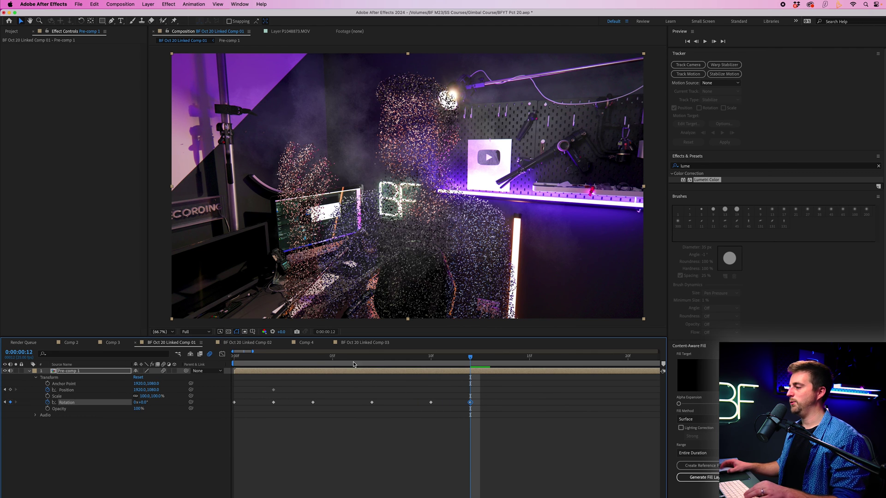
key("Home")
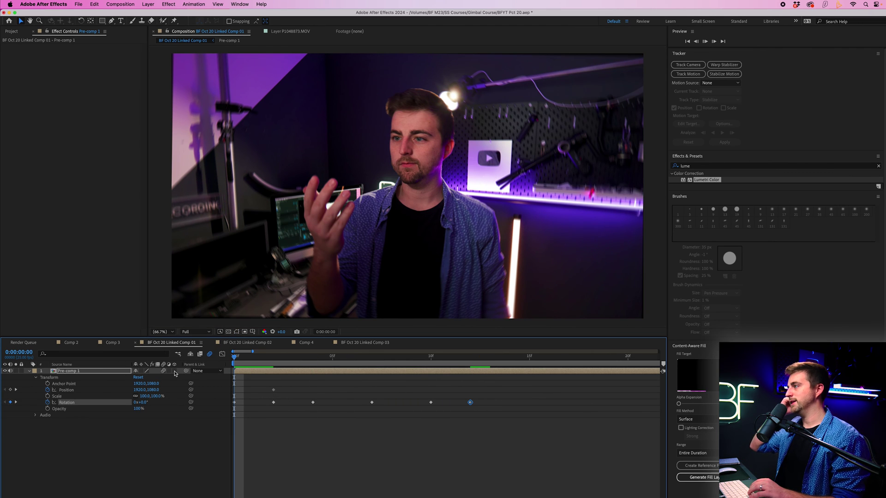
key("space")
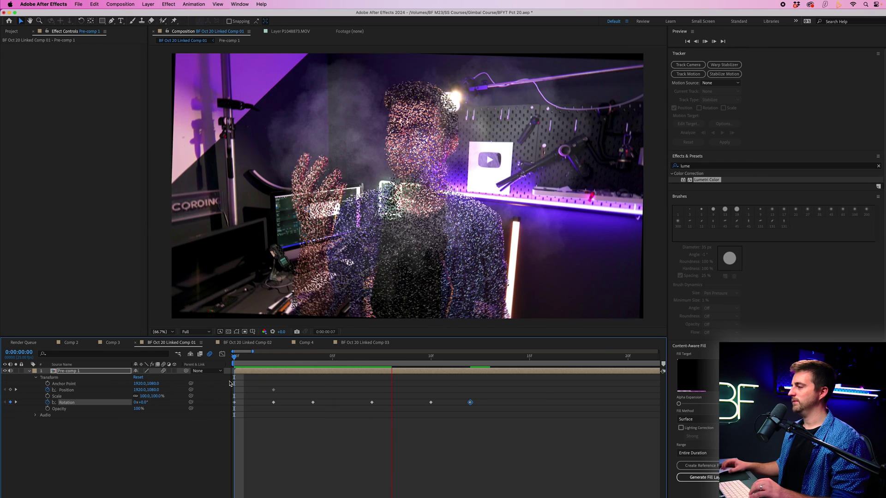
key("space")
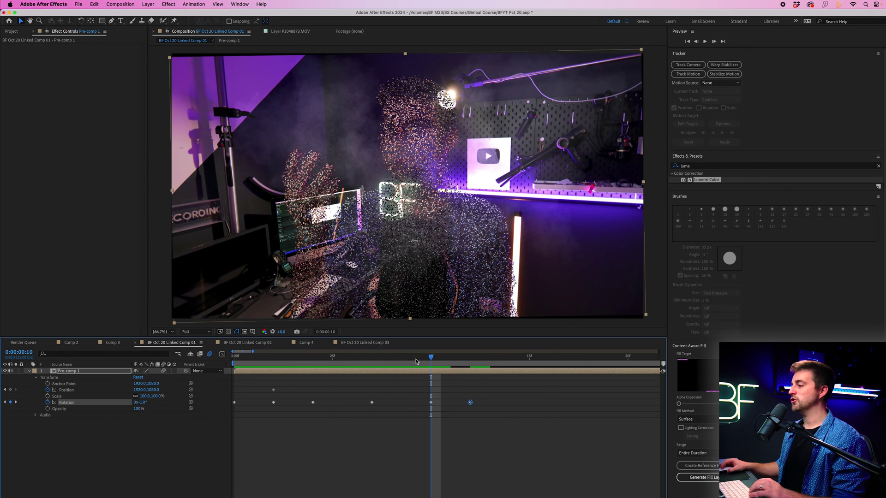
left_click_drag(416, 361, 332, 361)
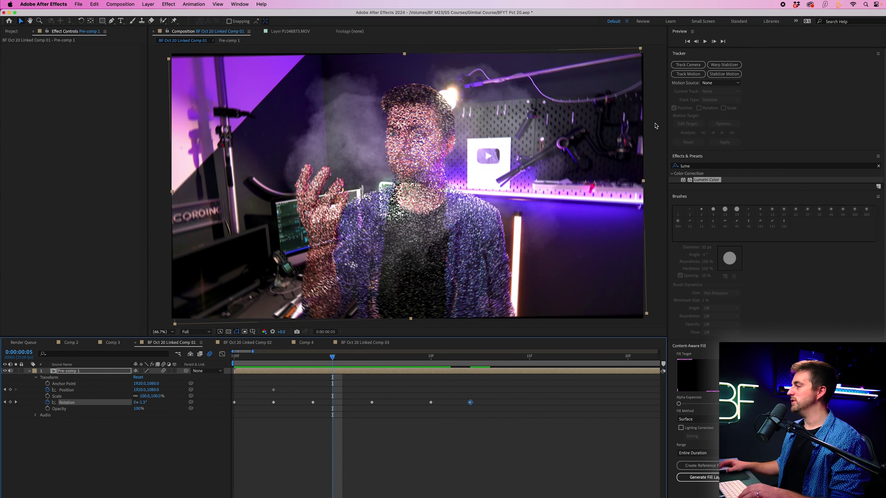
Step: Apply Motion Tile to Pre-comp 1 with Output Width and Height 150 and Mirror Edges on
left_click(697, 165)
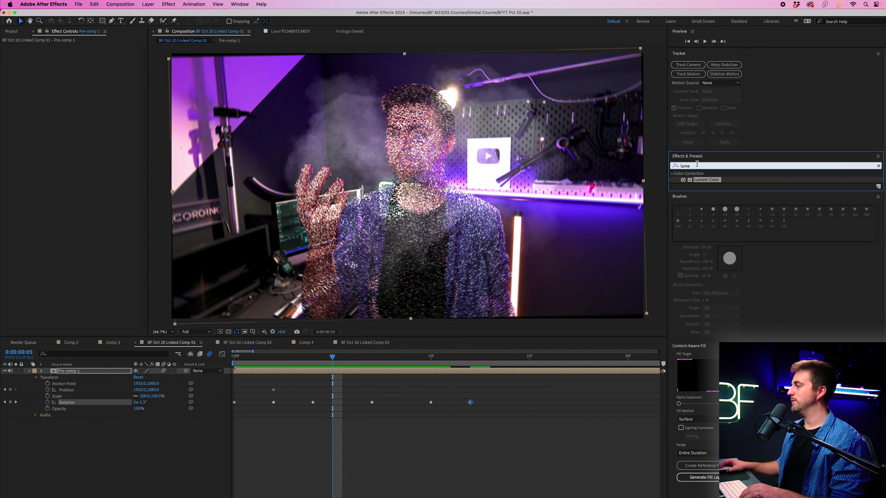
type("motio")
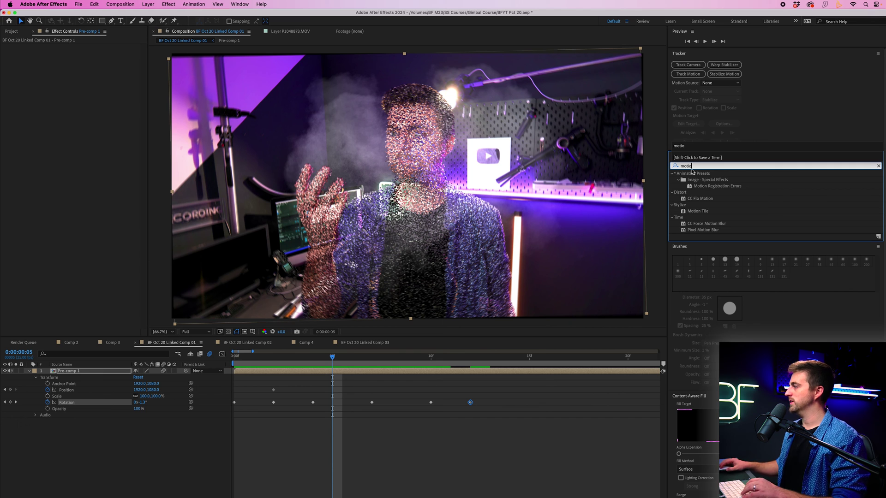
left_click_drag(700, 215, 79, 373)
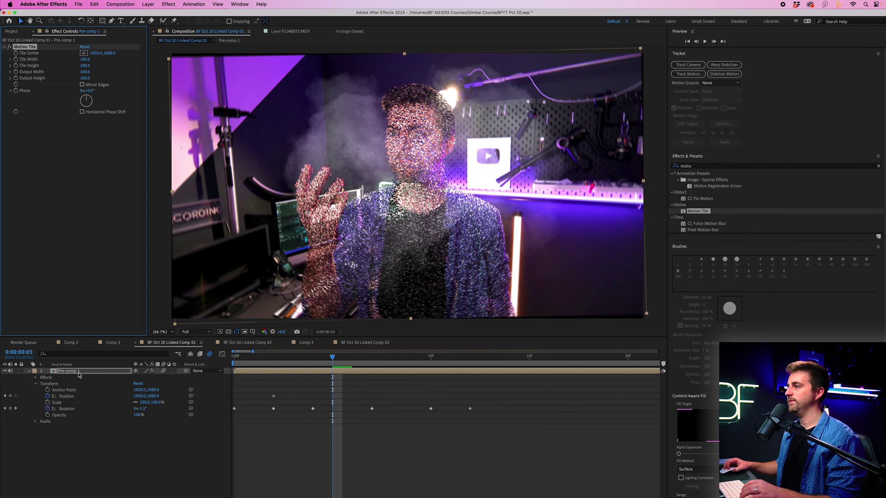
left_click(85, 72)
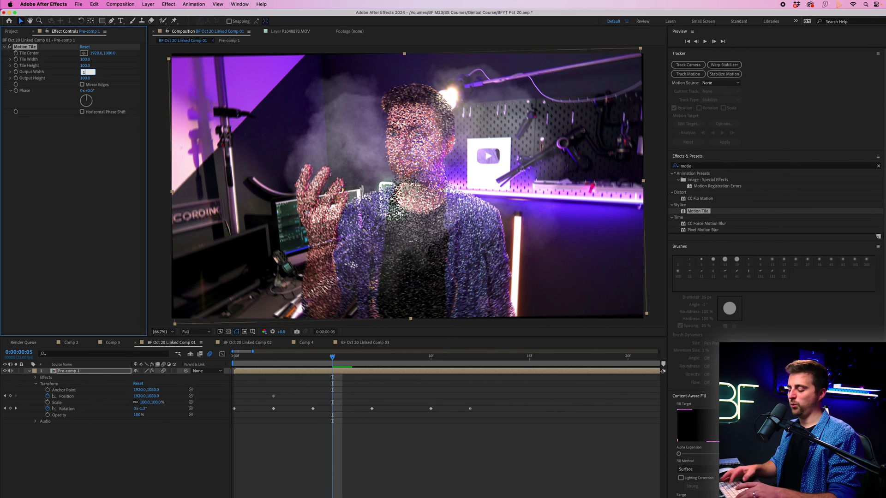
type("150")
key("Tab")
type("1")
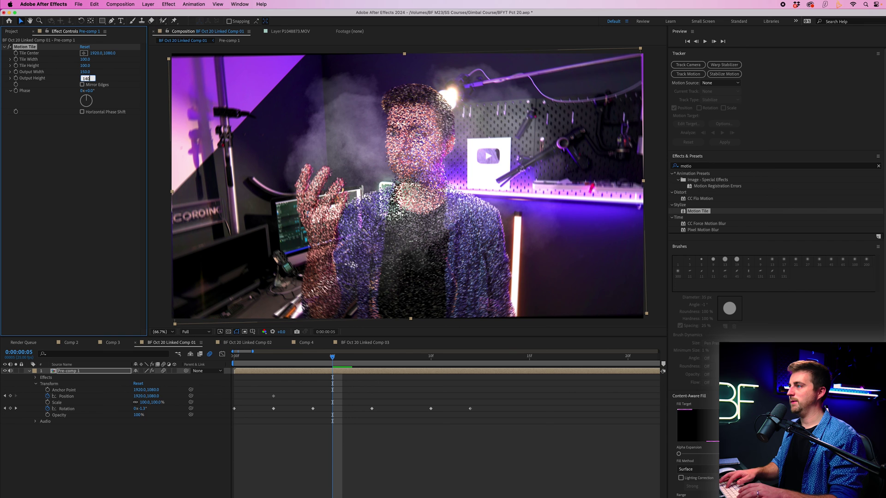
type("50")
left_click(82, 85)
Step: Preview the motion-blurred, tiled result from the first frame
left_click(96, 379)
key("Home")
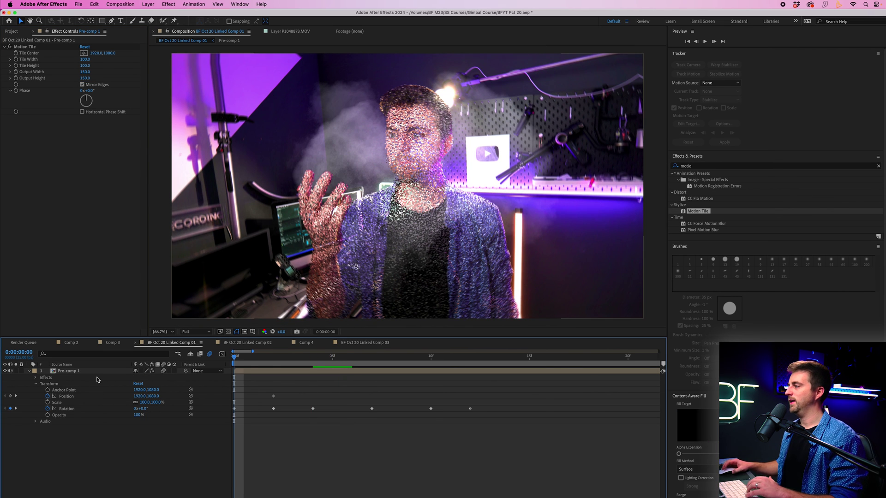
key("space")
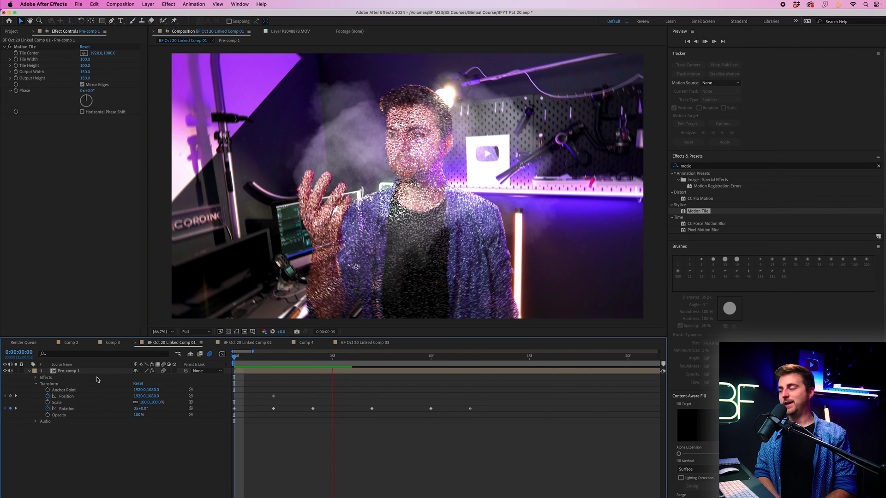